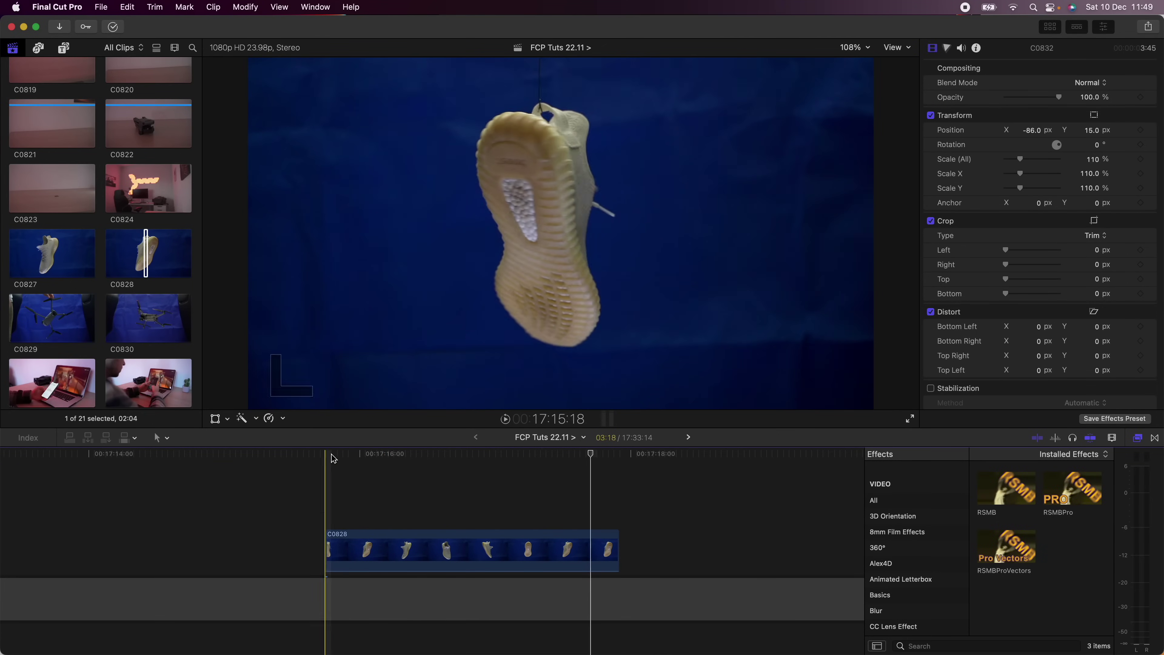
Review the shoe's rotation by scrubbing through the C0828 clip in the timeline
{"action": "left_click_drag", "start_coordinate": [333, 458], "coordinate": [517, 457]}
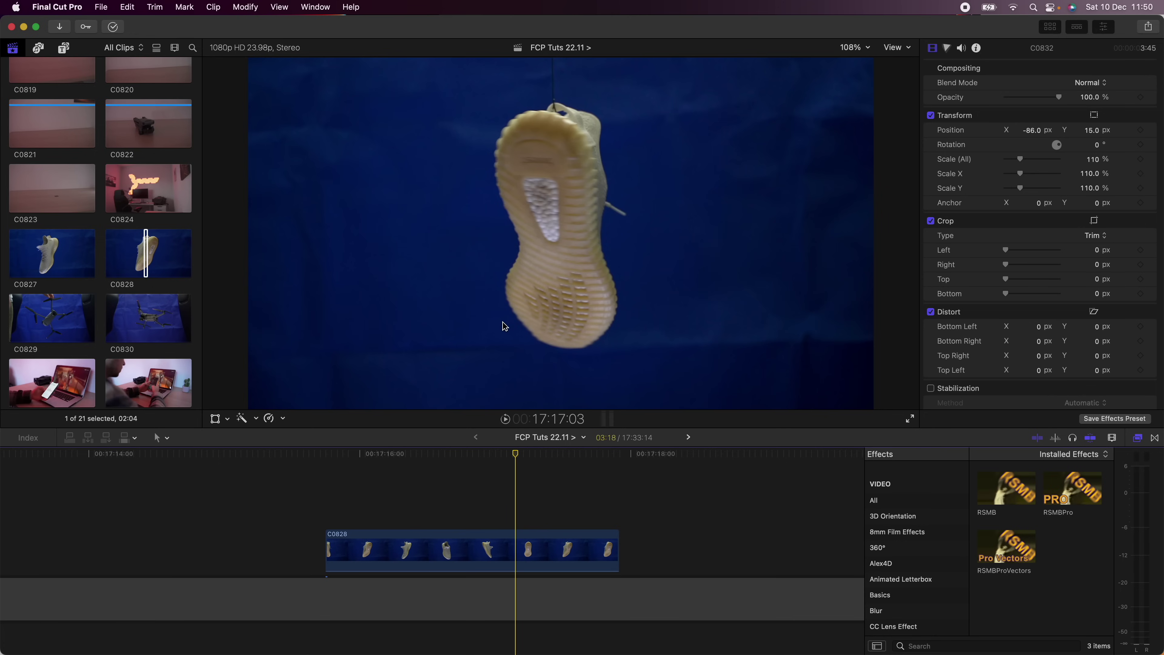
{"action": "left_click_drag", "start_coordinate": [447, 546], "coordinate": [647, 549]}
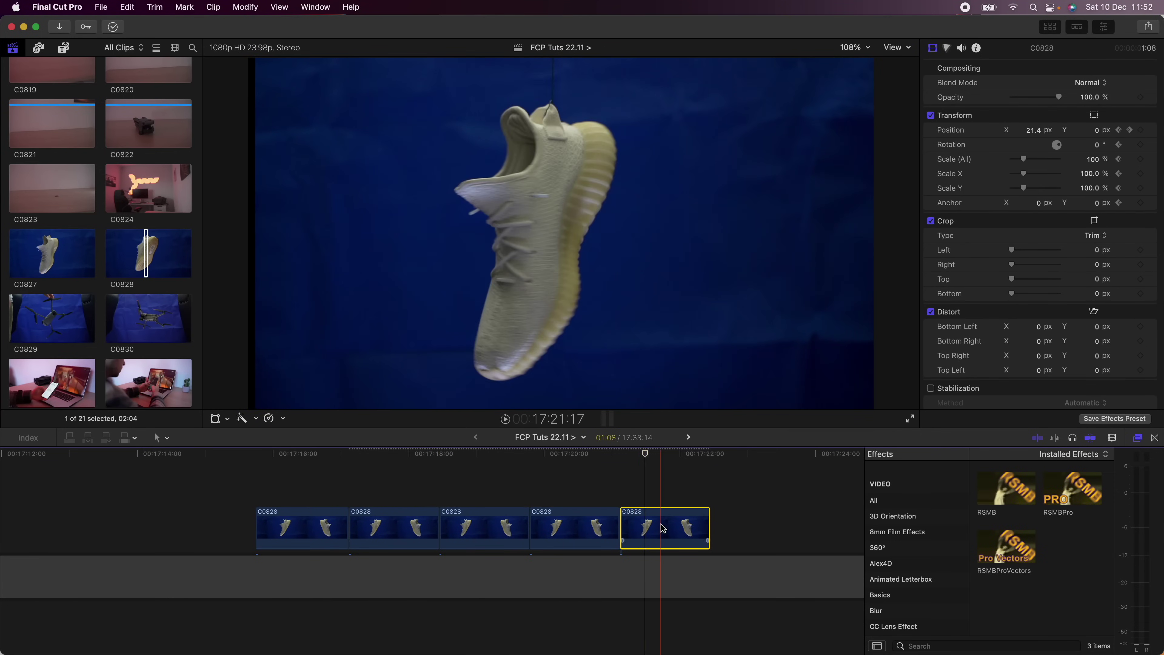
Scale down all five C0828 shoe clips slightly and combine them into one new compound clip
{"action": "left_click_drag", "start_coordinate": [279, 488], "coordinate": [695, 535]}
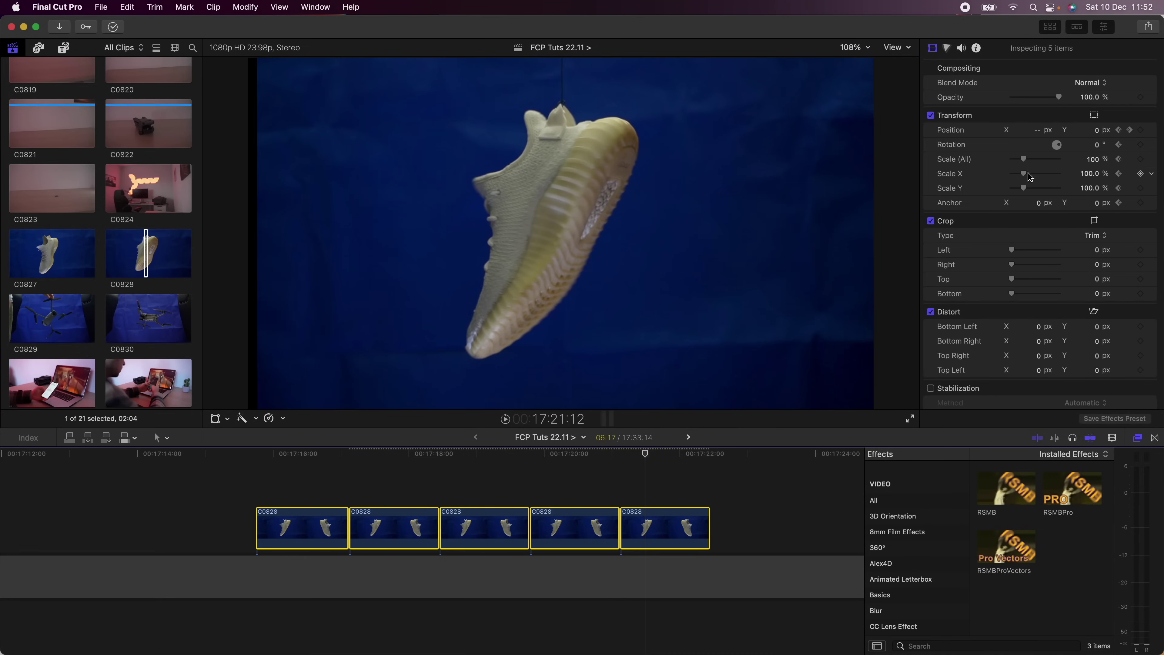
{"action": "left_click_drag", "start_coordinate": [1023, 159], "coordinate": [1022, 163]}
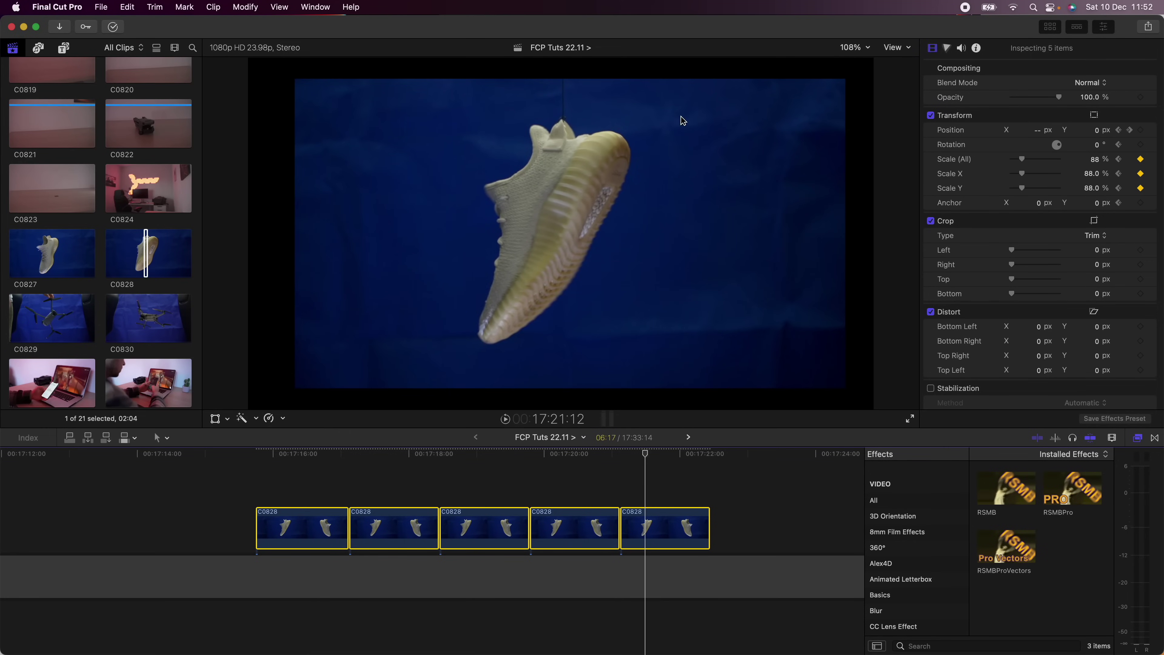
{"action": "right_click", "coordinate": [412, 527]}
{"action": "left_click", "coordinate": [454, 382]}
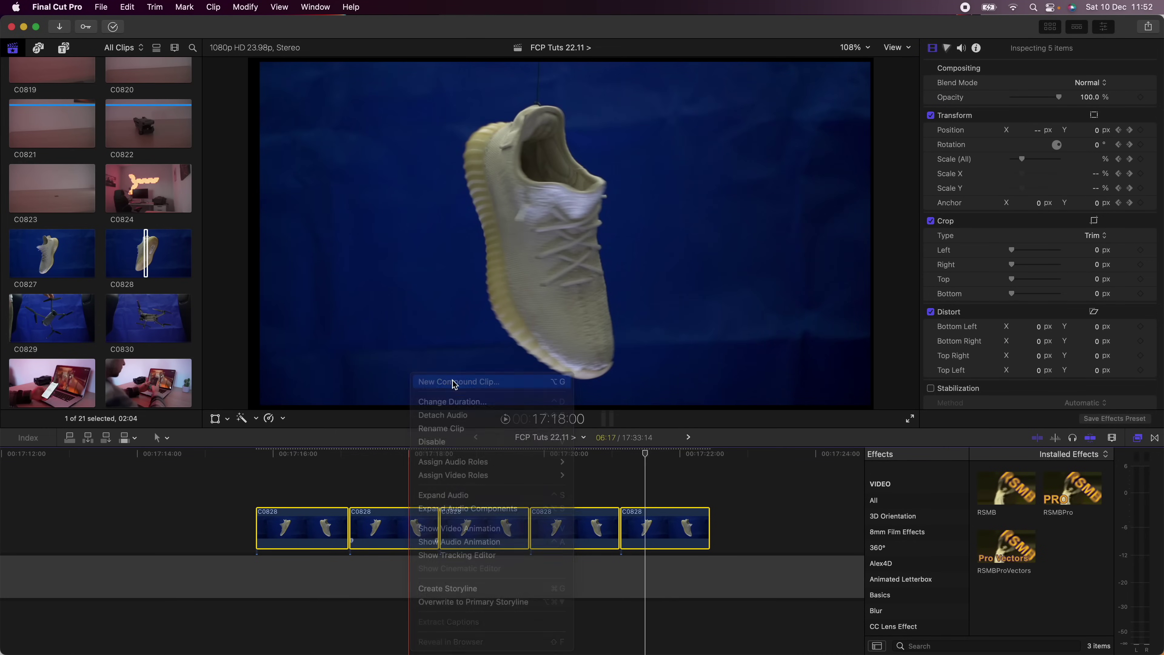
{"action": "left_click", "coordinate": [756, 365]}
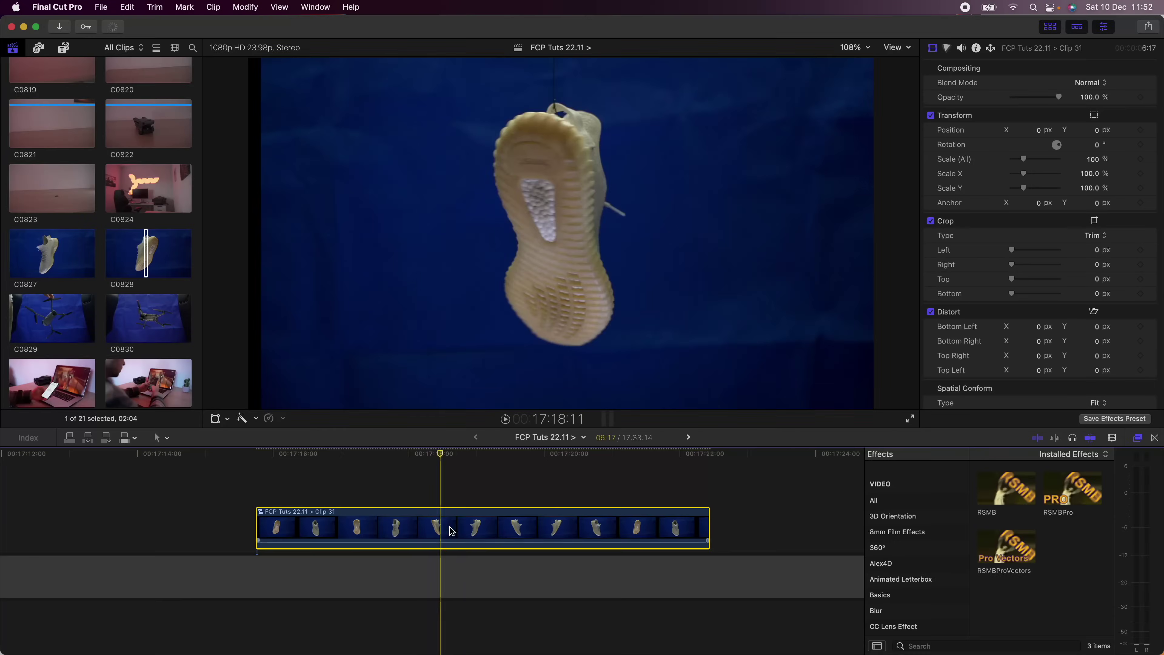
Apply the Keyer effect from the Keying category to the shoe compound clip and check the keyed result
{"action": "left_click", "coordinate": [1145, 440]}
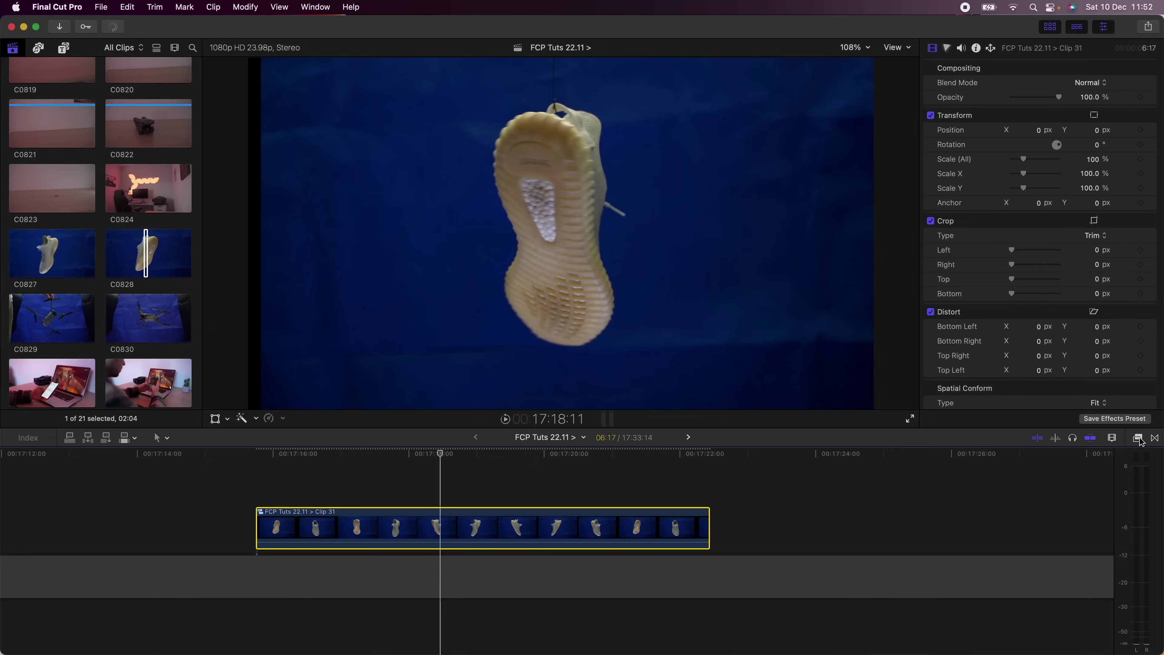
{"action": "left_click", "coordinate": [1144, 440]}
{"action": "scroll", "coordinate": [900, 529], "scroll_direction": "down", "scroll_amount": 5}
{"action": "scroll", "coordinate": [900, 529], "scroll_direction": "down", "scroll_amount": 6}
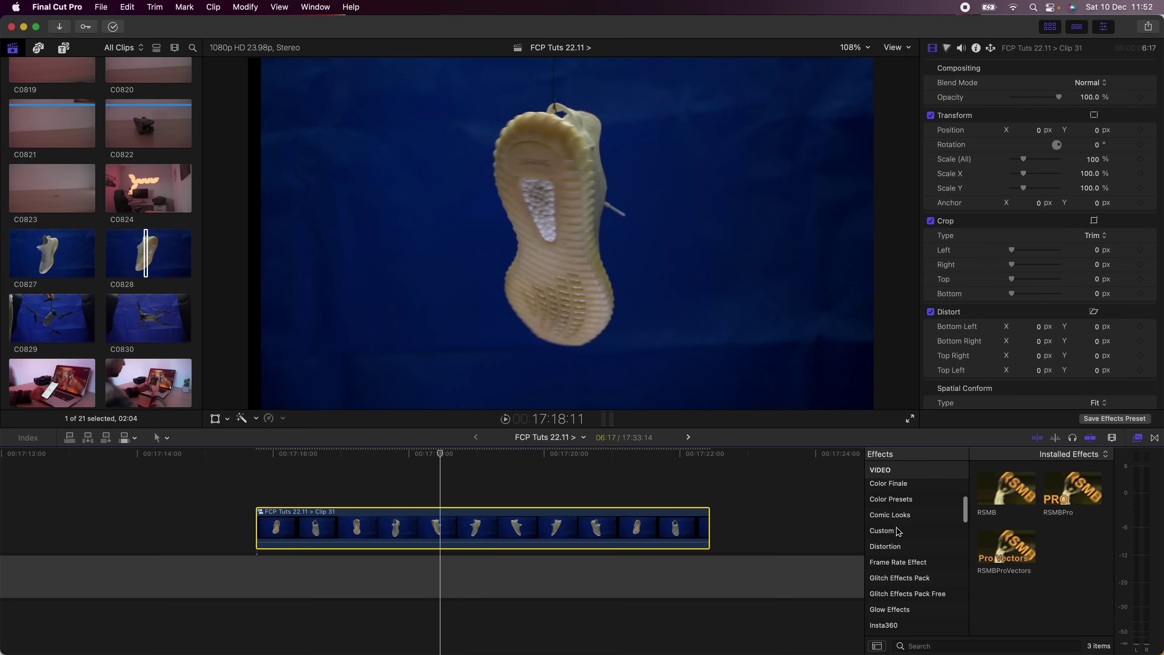
{"action": "left_click", "coordinate": [904, 521]}
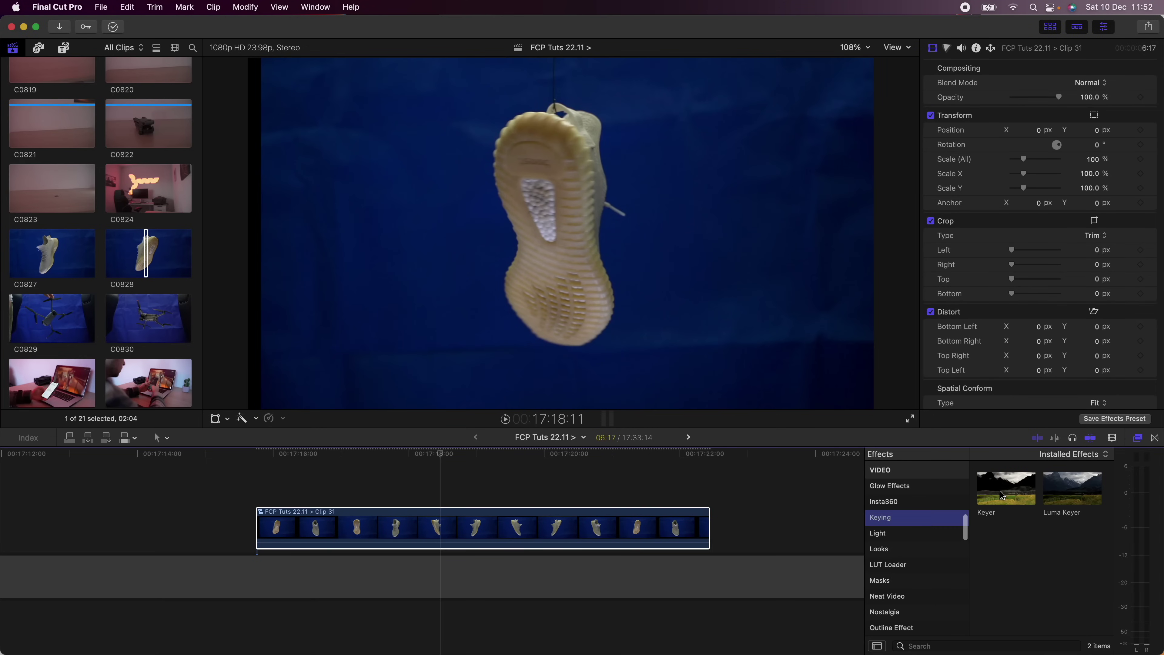
{"action": "left_click_drag", "start_coordinate": [1002, 496], "coordinate": [504, 523]}
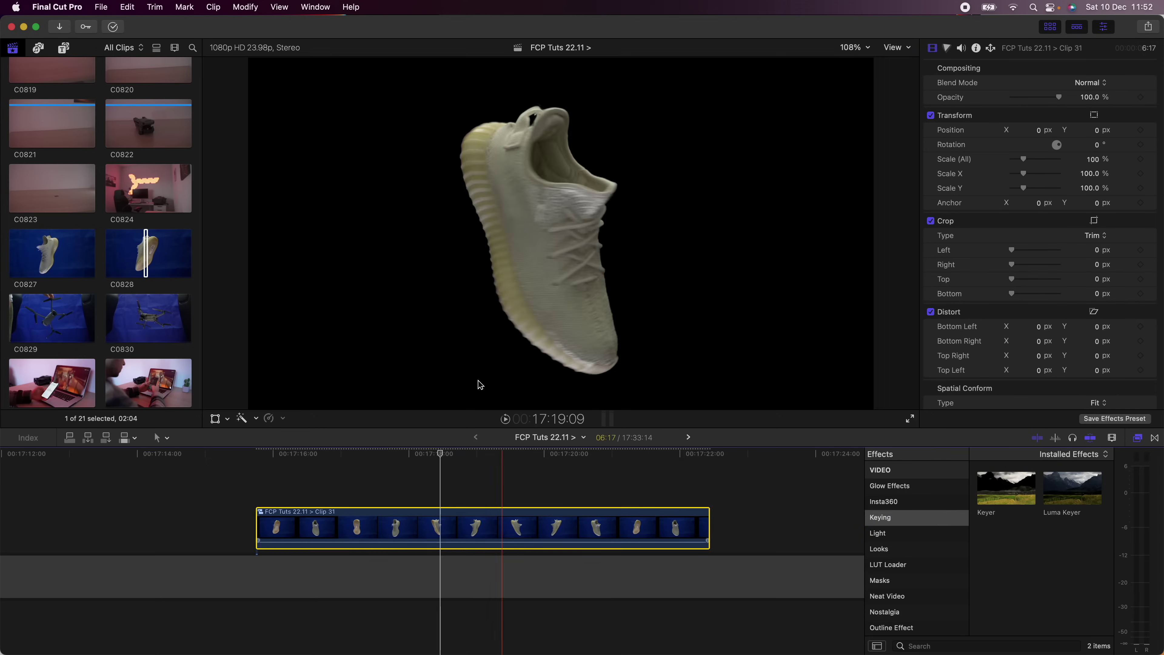
{"action": "left_click_drag", "start_coordinate": [438, 454], "coordinate": [382, 454]}
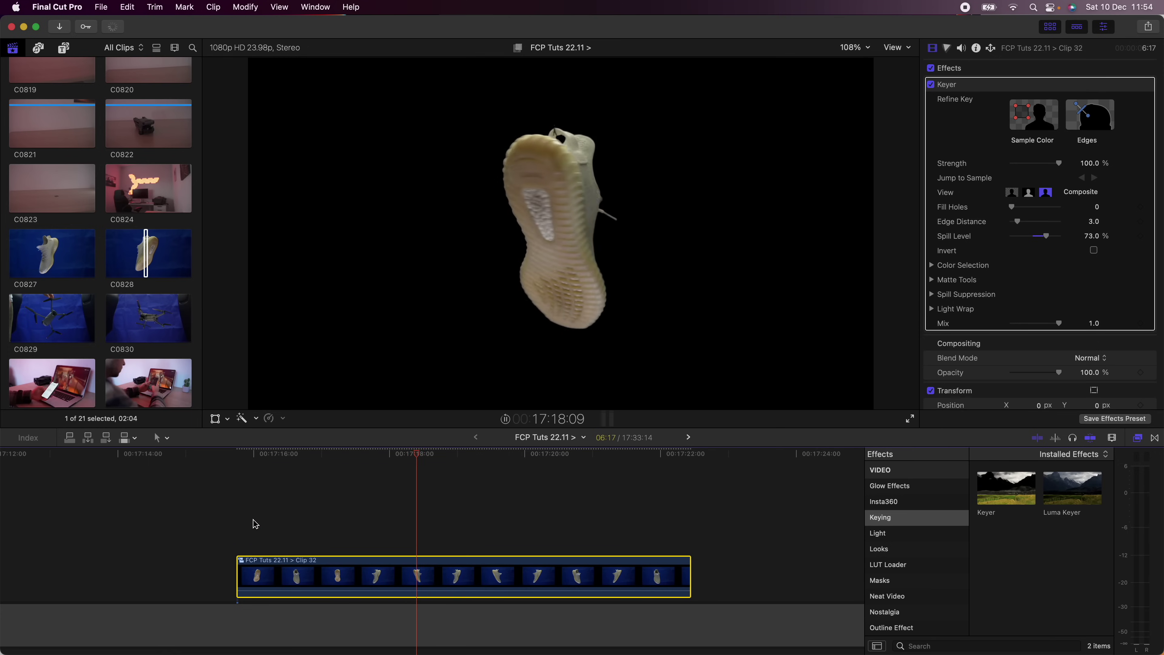
Place the phone clip C0835 beneath the keyed shoe compound clip as its background
{"action": "left_click", "coordinate": [441, 516]}
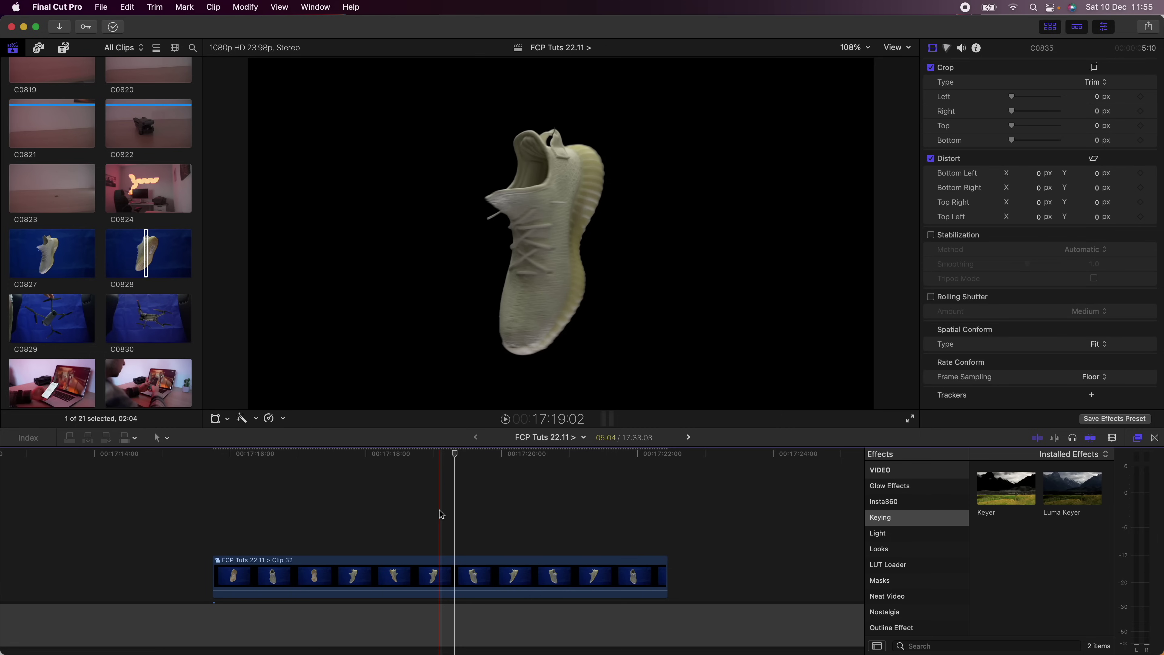
{"action": "scroll", "coordinate": [447, 548], "scroll_direction": "right", "scroll_amount": 4}
{"action": "left_click_drag", "start_coordinate": [815, 573], "coordinate": [306, 574]}
{"action": "scroll", "coordinate": [413, 556], "scroll_direction": "left", "scroll_amount": 5}
{"action": "left_click_drag", "start_coordinate": [560, 571], "coordinate": [427, 570]}
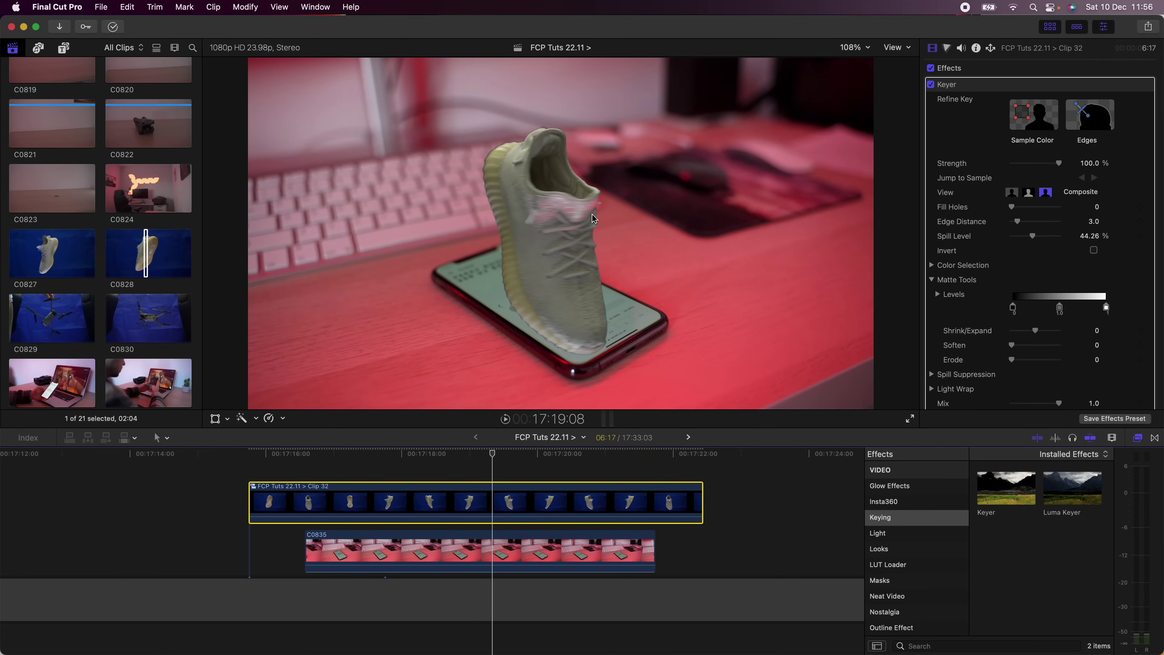
Set the blend mode of the keyed shoe compound clip to Add
{"action": "scroll", "coordinate": [974, 198], "scroll_direction": "down", "scroll_amount": 5}
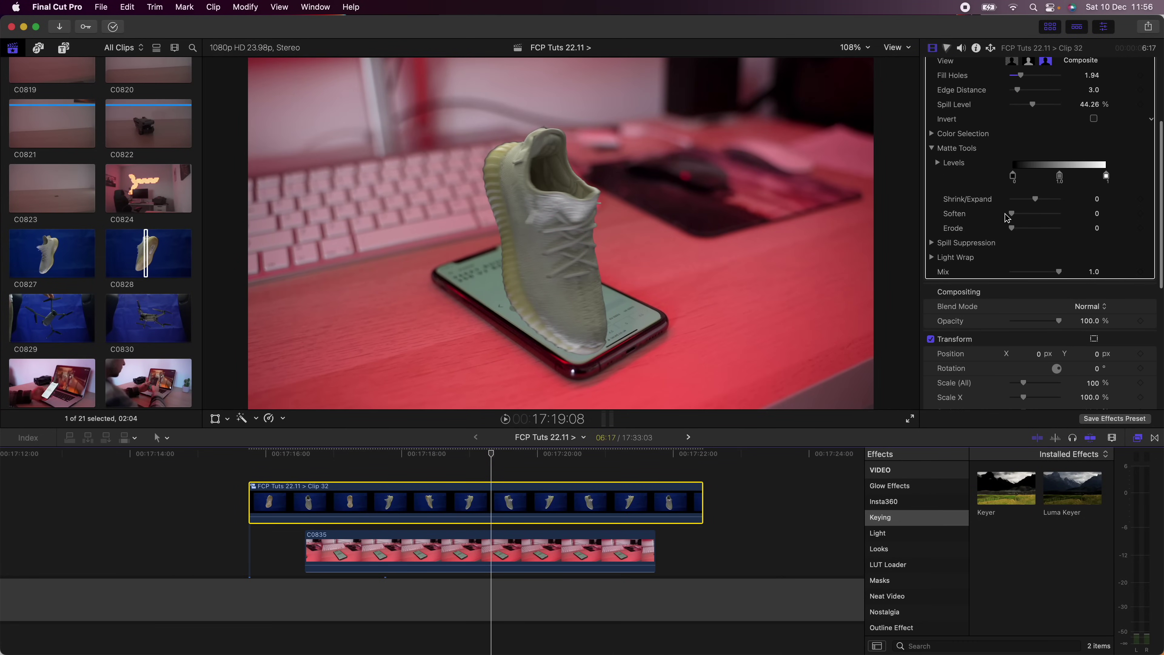
{"action": "scroll", "coordinate": [997, 270], "scroll_direction": "down", "scroll_amount": 2}
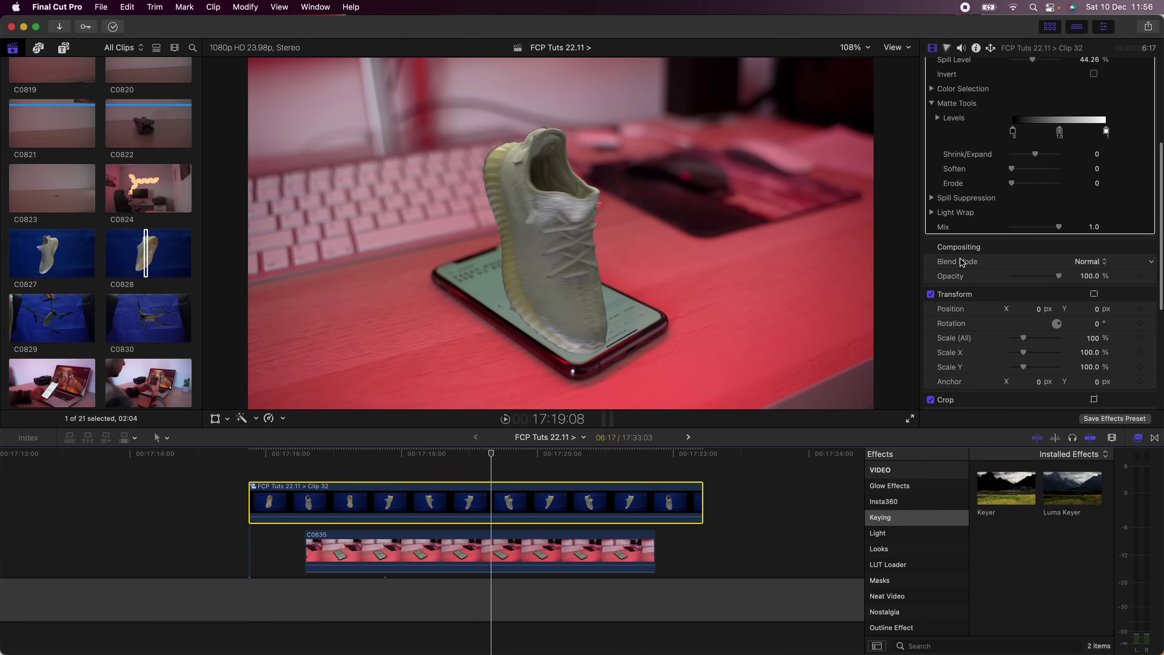
{"action": "left_click", "coordinate": [1073, 264]}
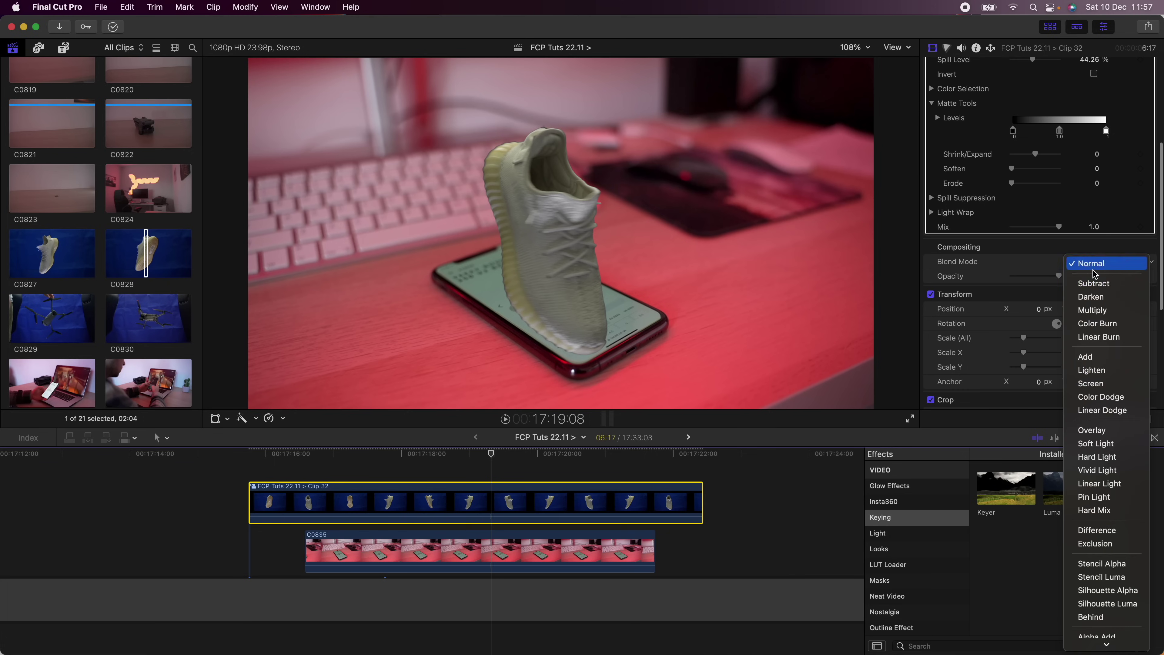
{"action": "left_click", "coordinate": [1101, 358]}
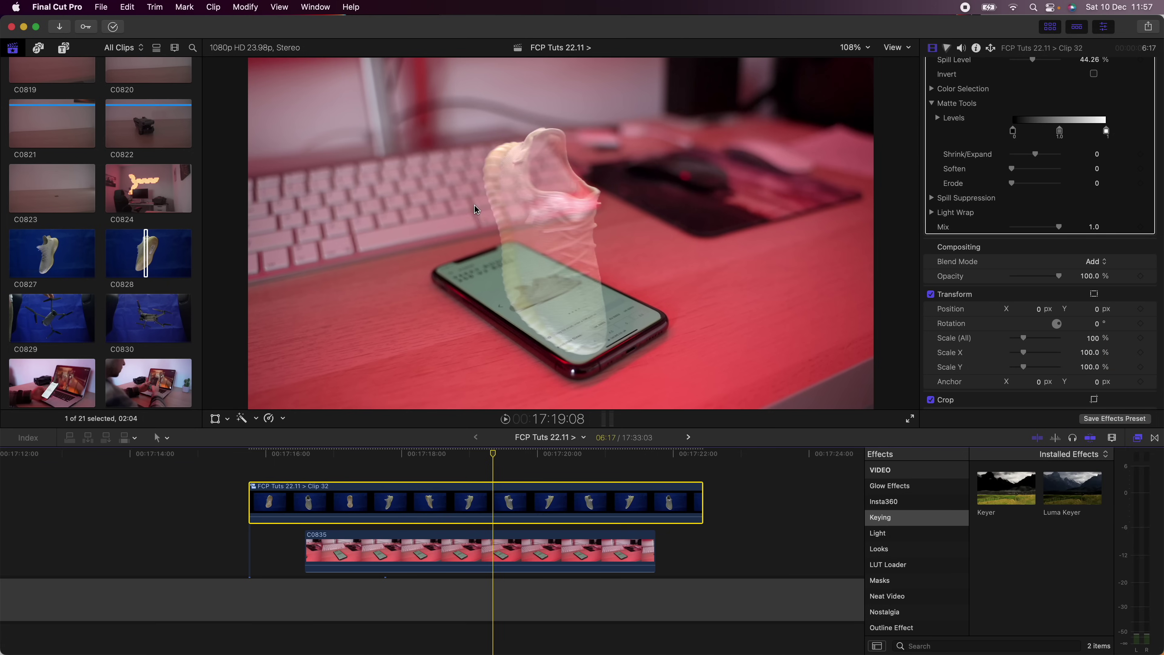
Try the Lighten and Screen blend modes and a slightly lower opacity on the keyed shoe clip
{"action": "left_click", "coordinate": [1101, 265]}
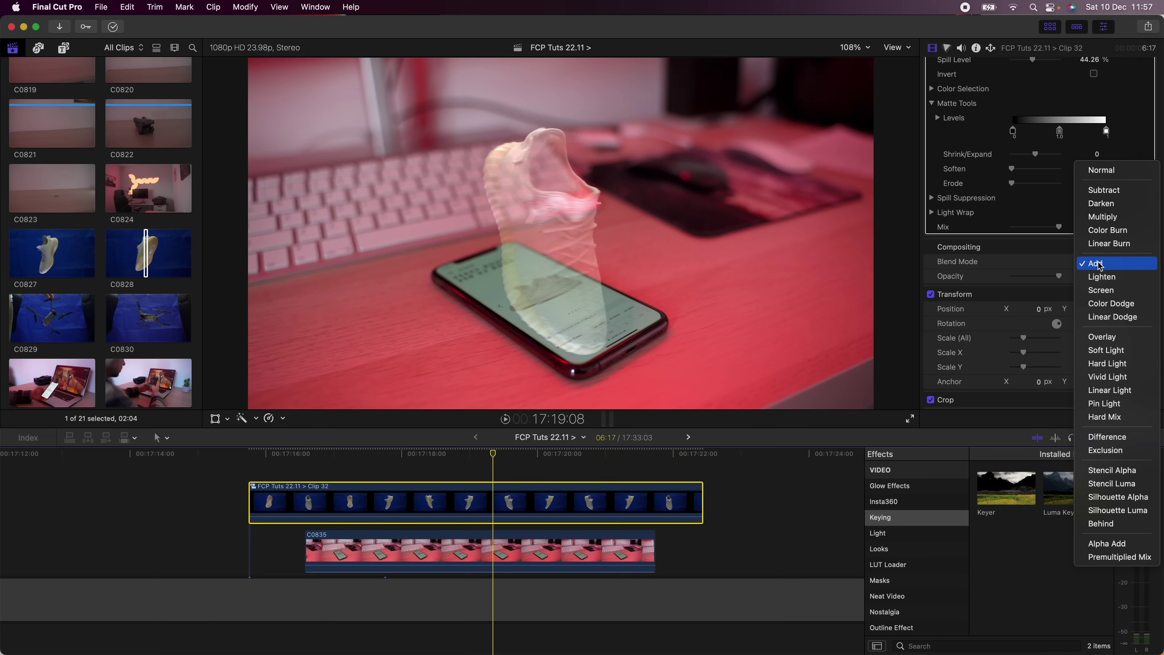
{"action": "left_click", "coordinate": [1104, 276]}
{"action": "left_click", "coordinate": [1100, 263]}
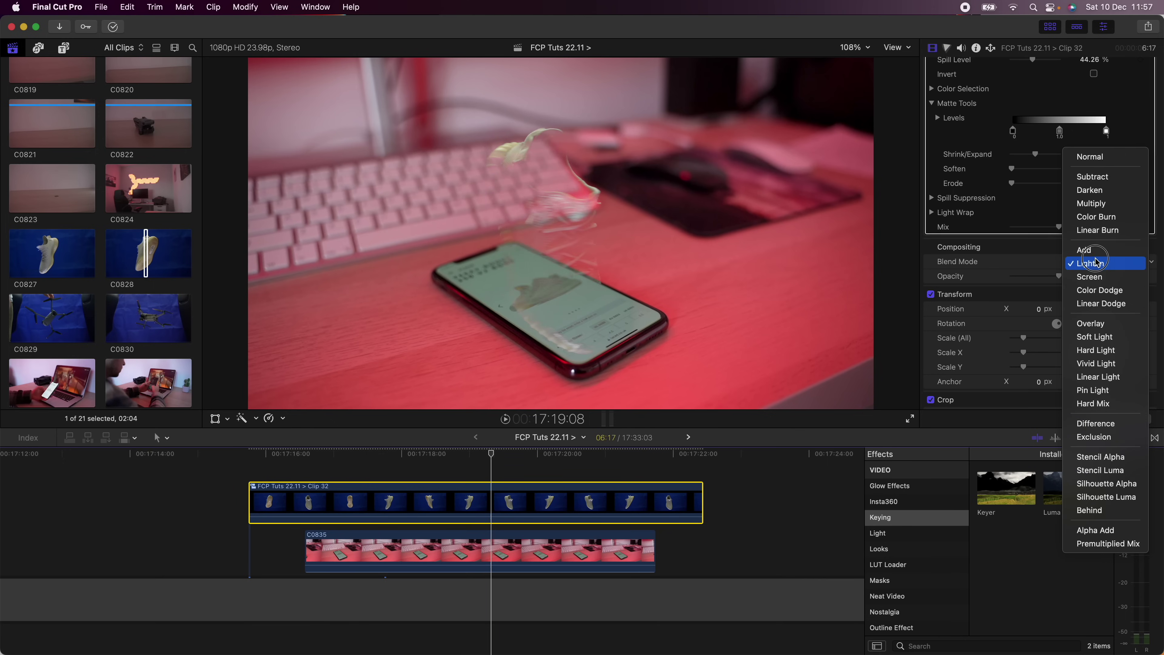
{"action": "left_click", "coordinate": [1096, 278]}
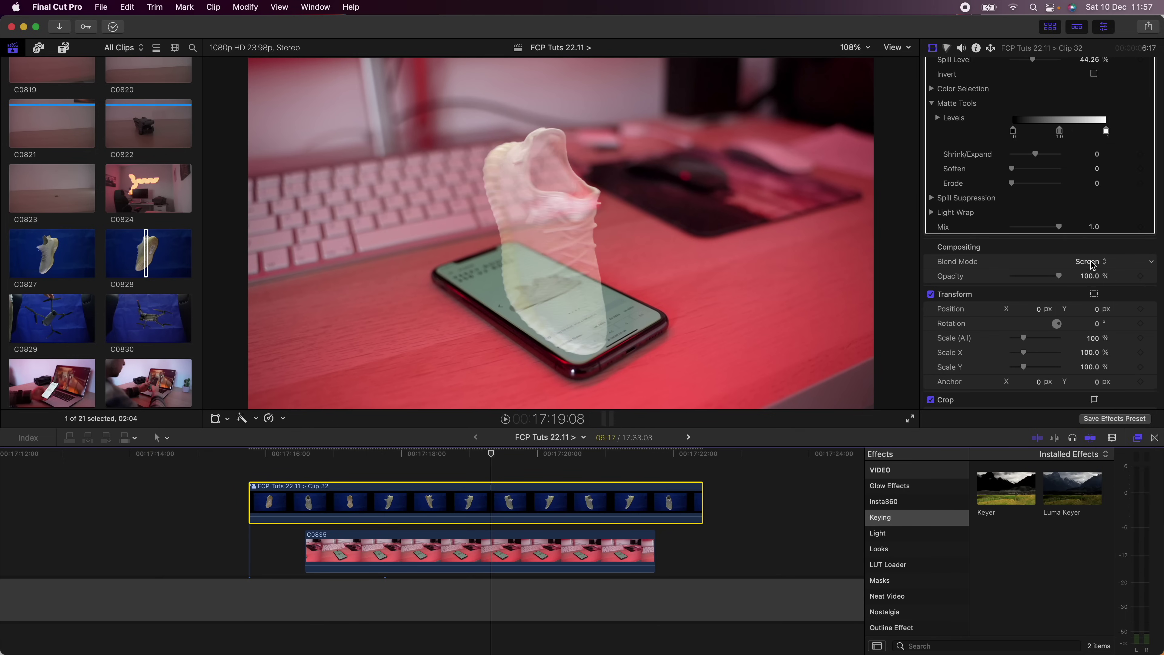
{"action": "left_click", "coordinate": [1093, 263]}
{"action": "left_click", "coordinate": [1100, 163]}
{"action": "mouse_move", "coordinate": [1053, 280]}
{"action": "left_mouse_down"}
{"action": "mouse_move", "coordinate": [1035, 277]}
{"action": "mouse_move", "coordinate": [1052, 279]}
{"action": "left_mouse_up"}
{"action": "left_click_drag", "start_coordinate": [1051, 276], "coordinate": [1055, 276]}
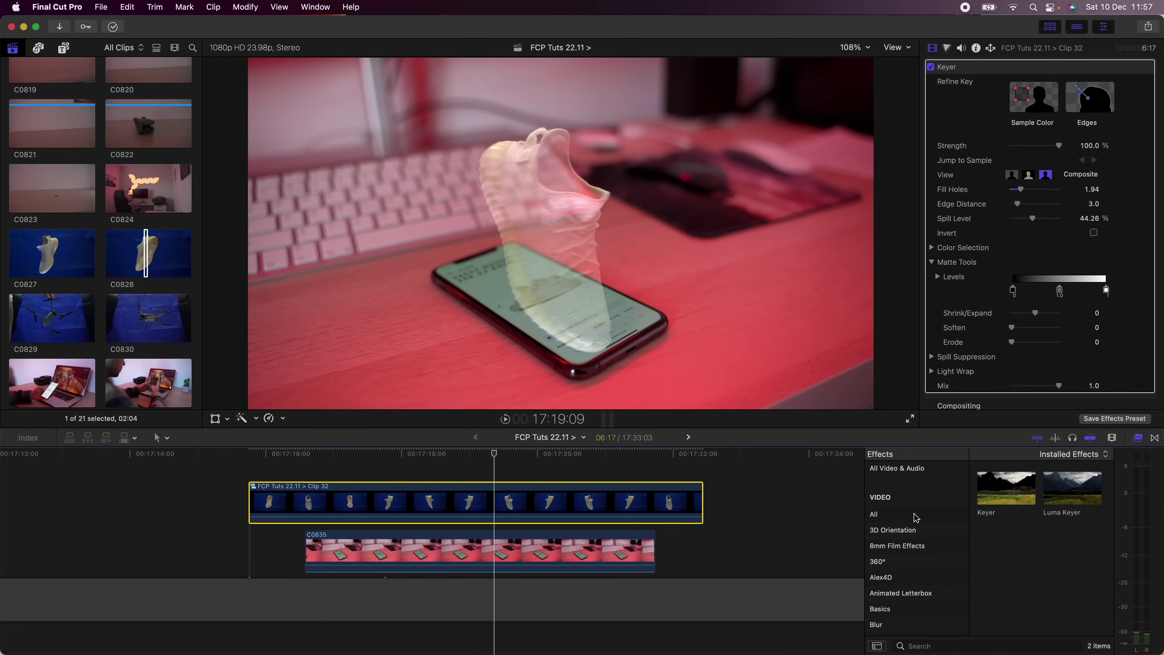
Find the Bad TV effect, apply it to the shoe compound clip and set its Amount to 6.4
{"action": "left_click", "coordinate": [915, 514]}
{"action": "left_click", "coordinate": [954, 651]}
{"action": "left_click", "coordinate": [954, 648]}
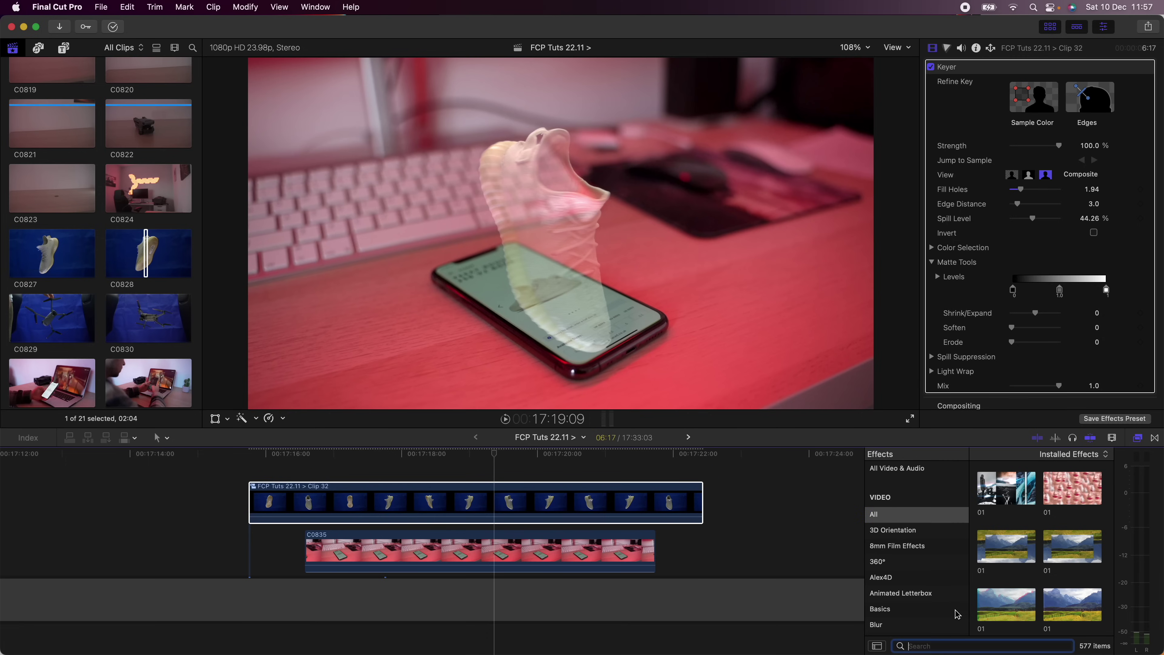
{"action": "type", "text": "bad tv"}
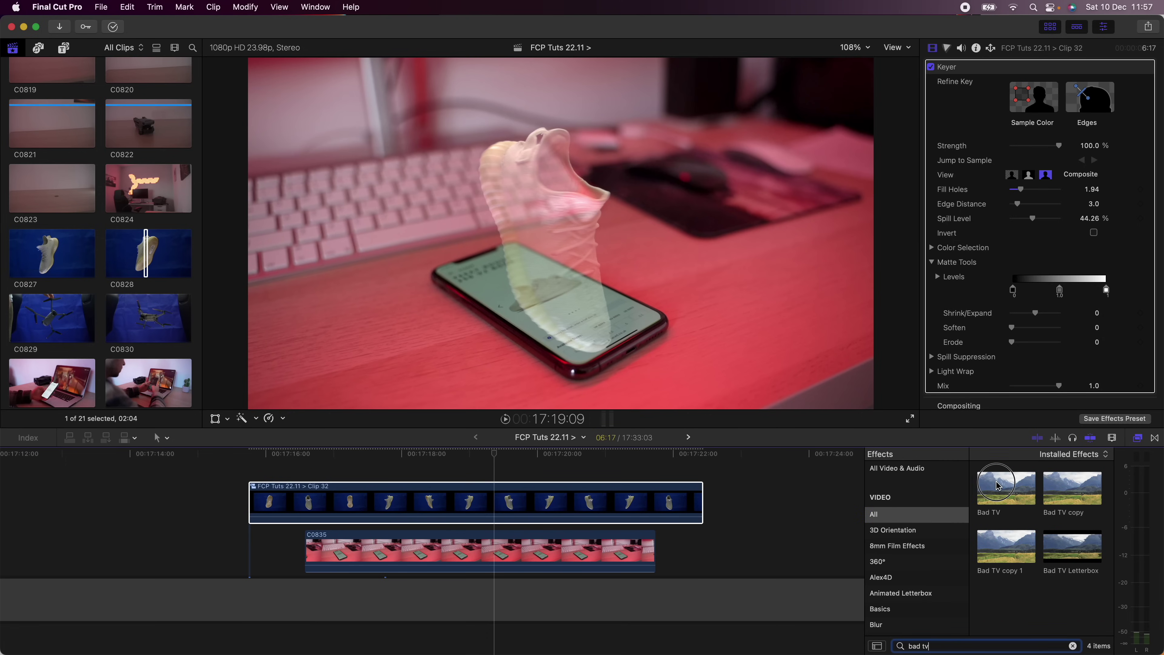
{"action": "left_click_drag", "start_coordinate": [999, 486], "coordinate": [456, 490]}
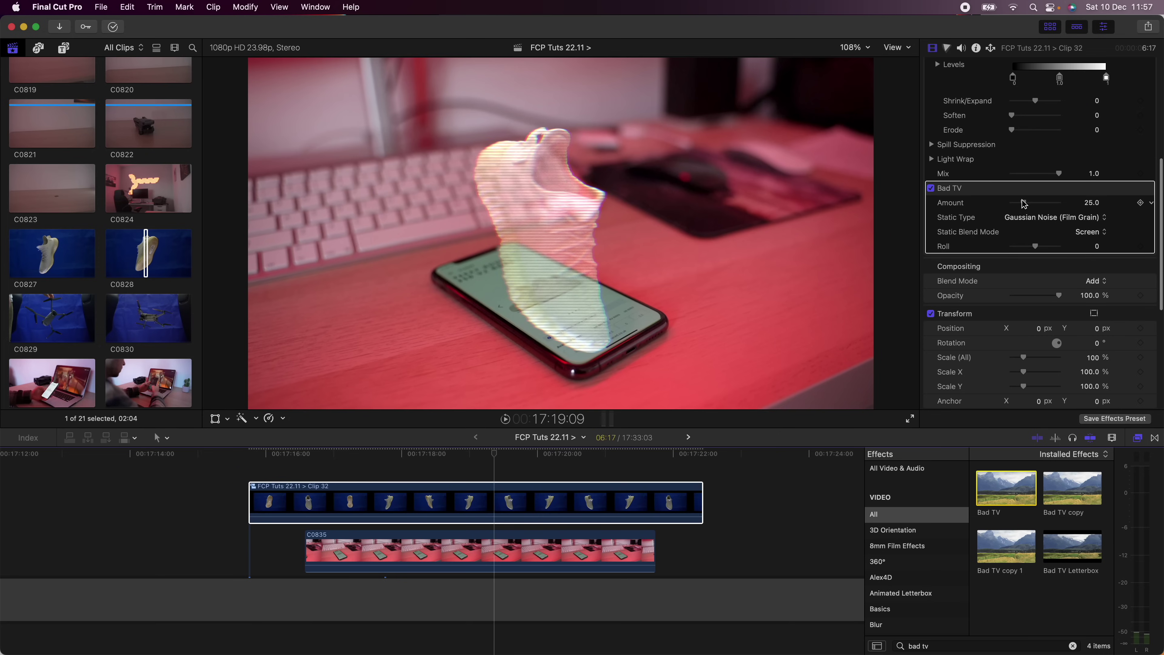
{"action": "left_click_drag", "start_coordinate": [1024, 204], "coordinate": [1014, 207]}
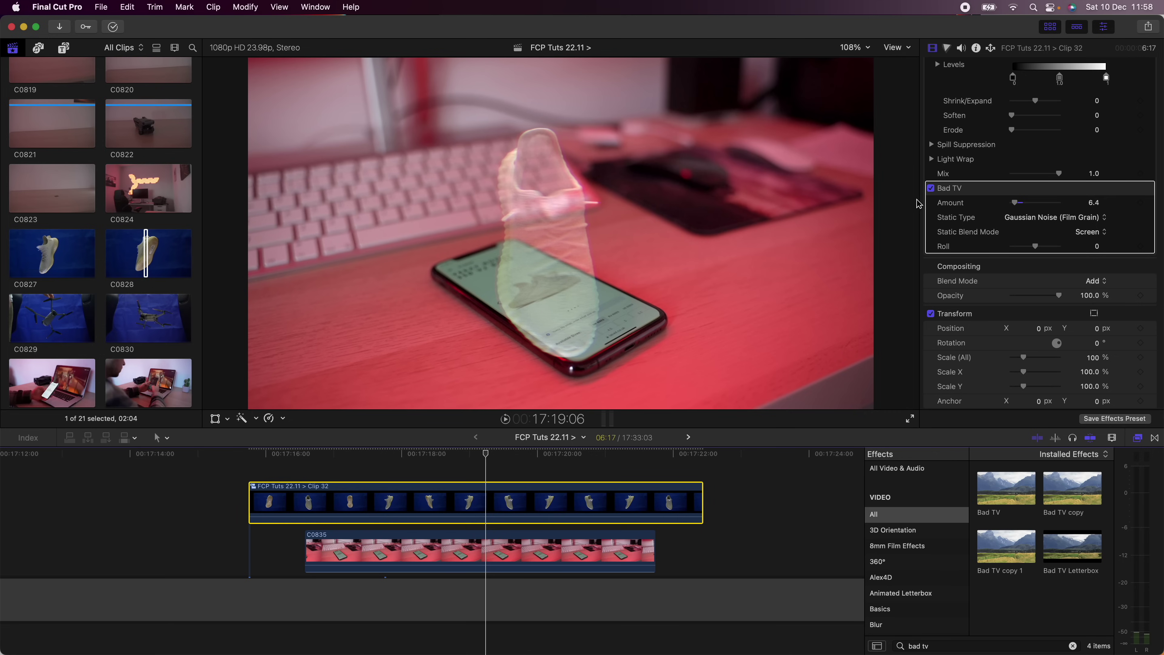
Search the effects for "glint" and apply the Glint effect to the shoe compound clip
{"action": "left_click", "coordinate": [1073, 645]}
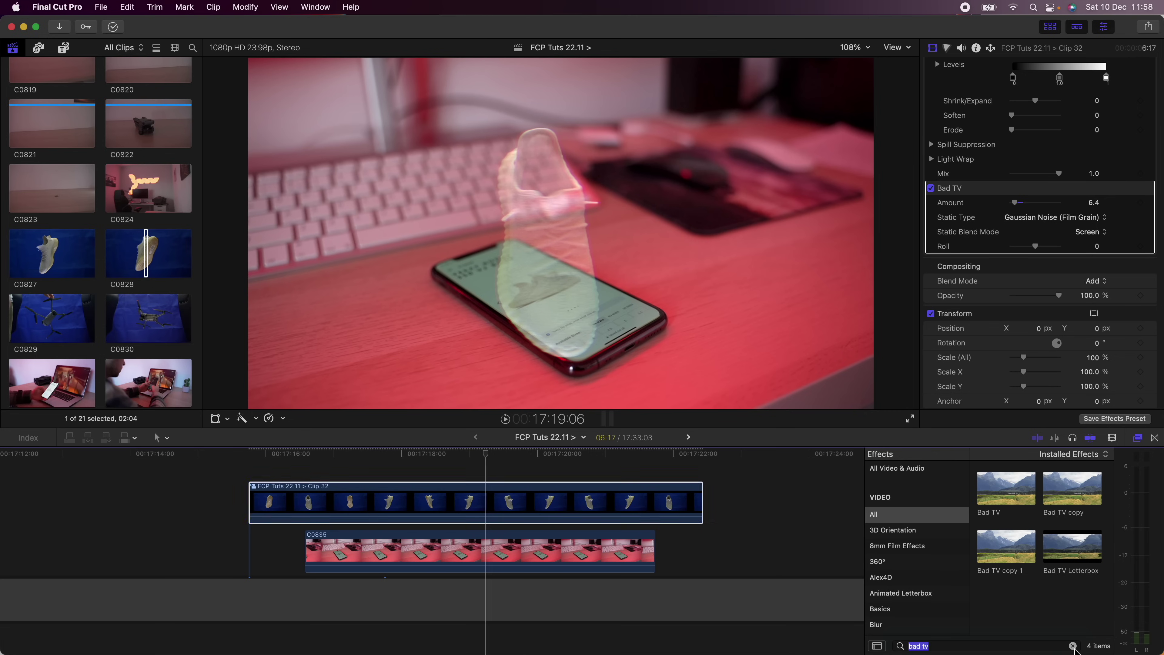
{"action": "type", "text": "gl"}
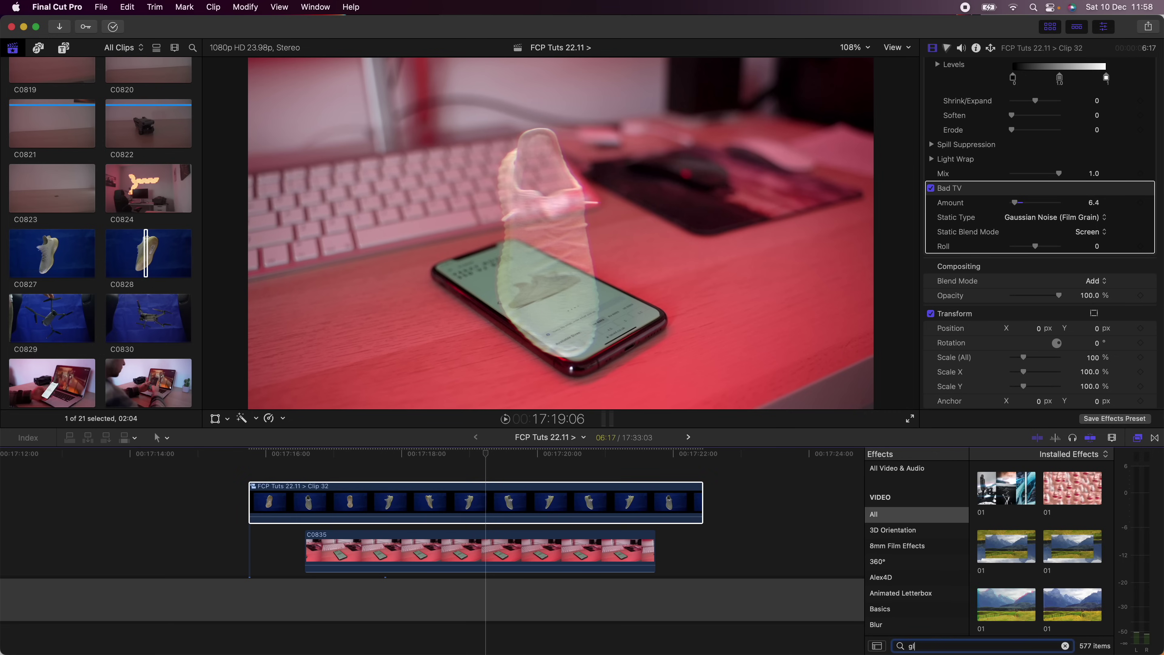
{"action": "type", "text": "int"}
{"action": "left_click_drag", "start_coordinate": [1013, 493], "coordinate": [462, 493]}
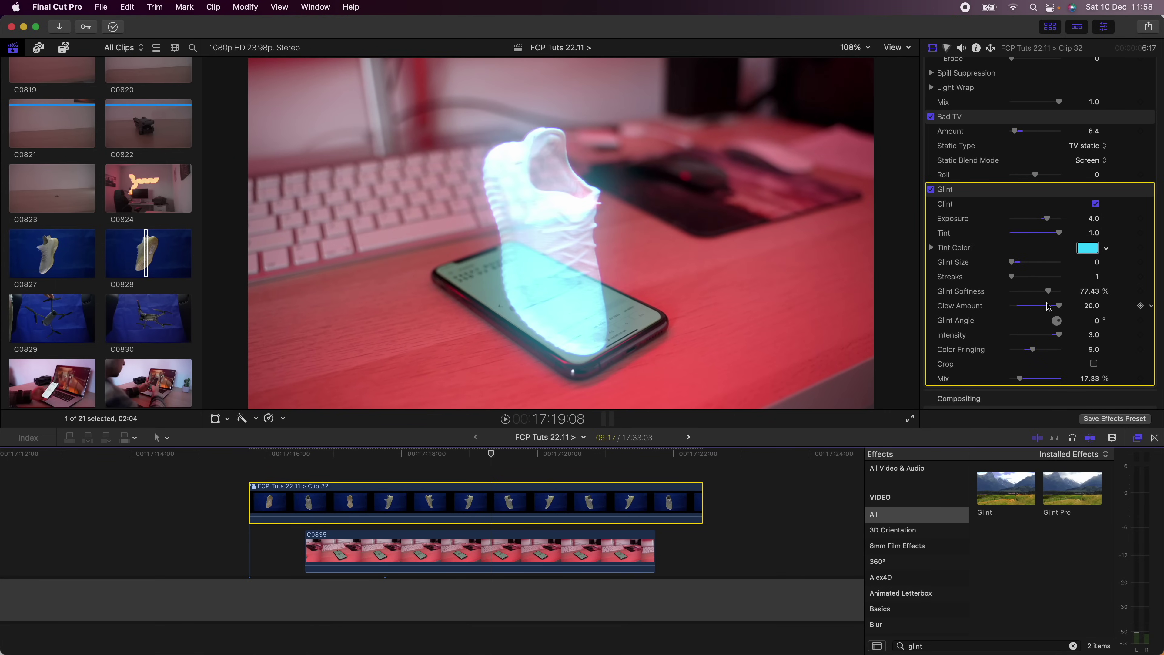
Set the Glint effect's Intensity to 3.0 and Exposure to 2.0, and try a weaker tint
{"action": "left_click_drag", "start_coordinate": [1059, 335], "coordinate": [1059, 336]}
{"action": "left_click_drag", "start_coordinate": [1047, 221], "coordinate": [1042, 224]}
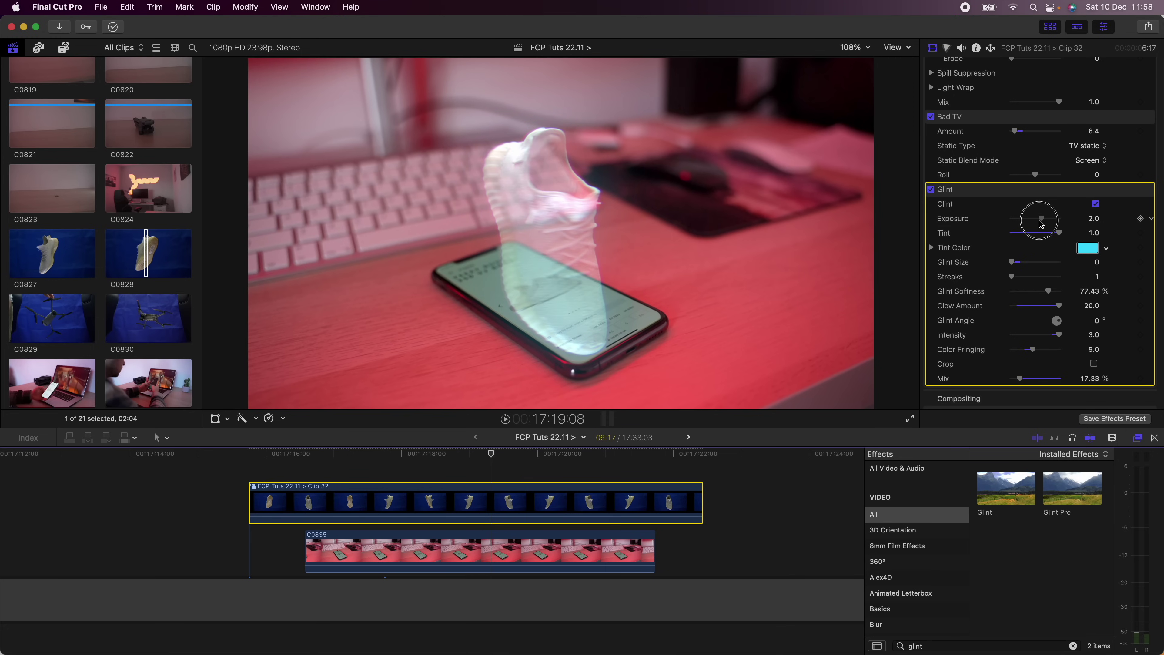
{"action": "left_click", "coordinate": [931, 189]}
{"action": "left_click", "coordinate": [931, 189]}
{"action": "left_click", "coordinate": [1090, 251]}
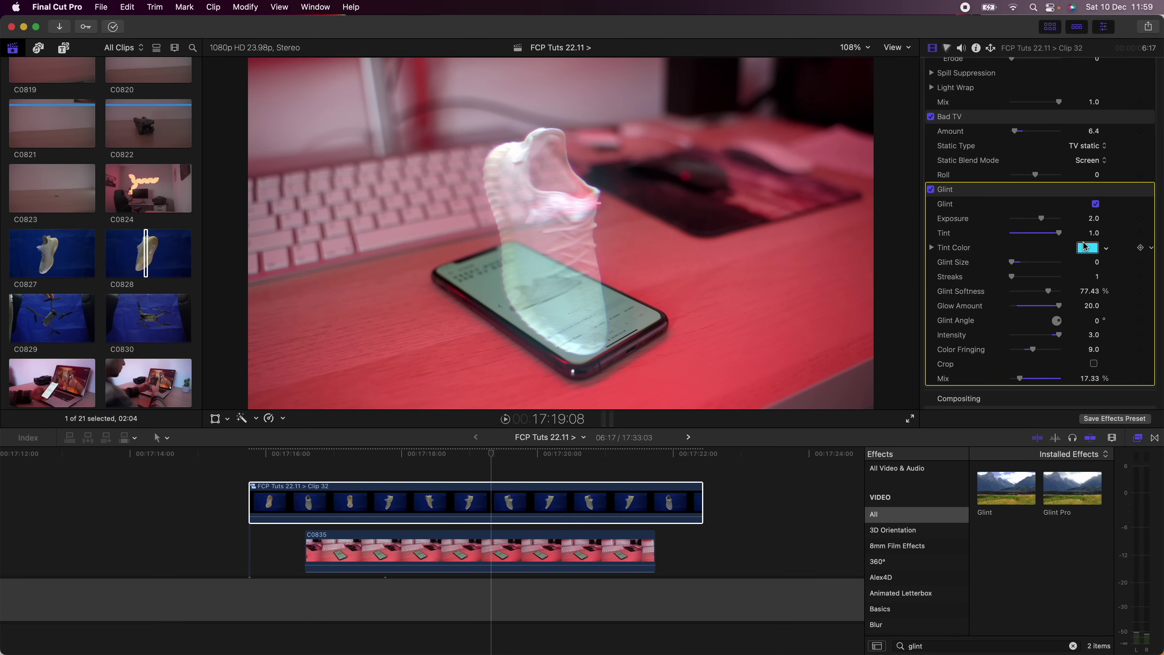
{"action": "left_click_drag", "start_coordinate": [1043, 232], "coordinate": [1015, 234]}
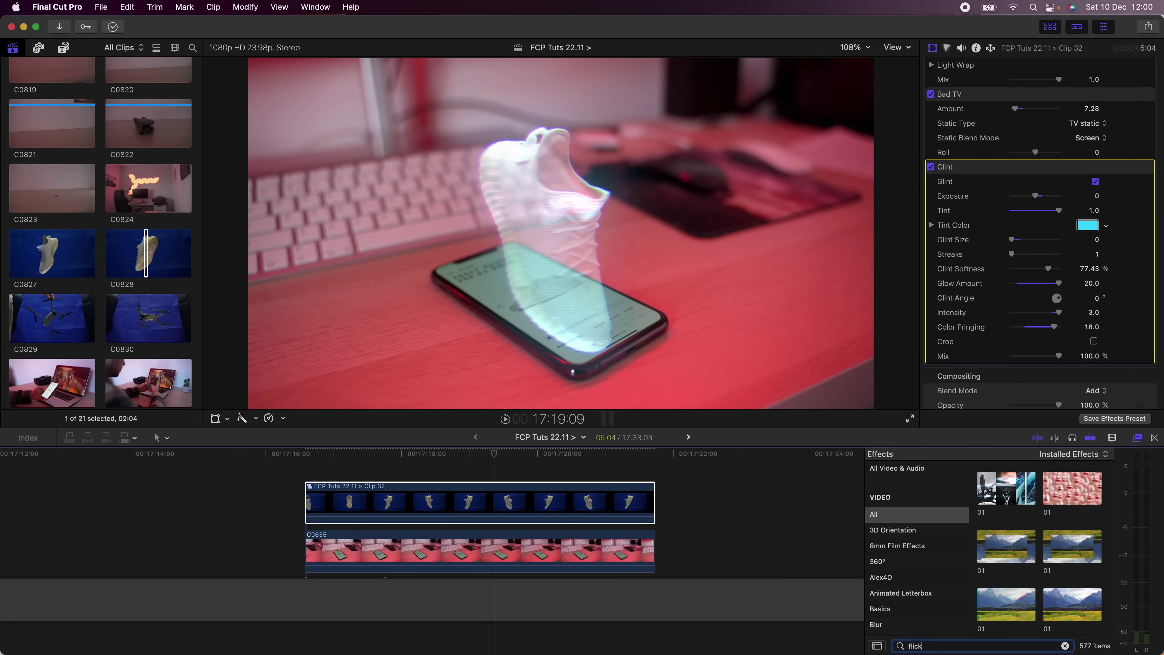
Apply the Random Flicker effect to the shoe compound clip and set its Frequency of Change to 7
{"action": "left_click_drag", "start_coordinate": [1006, 489], "coordinate": [477, 505]}
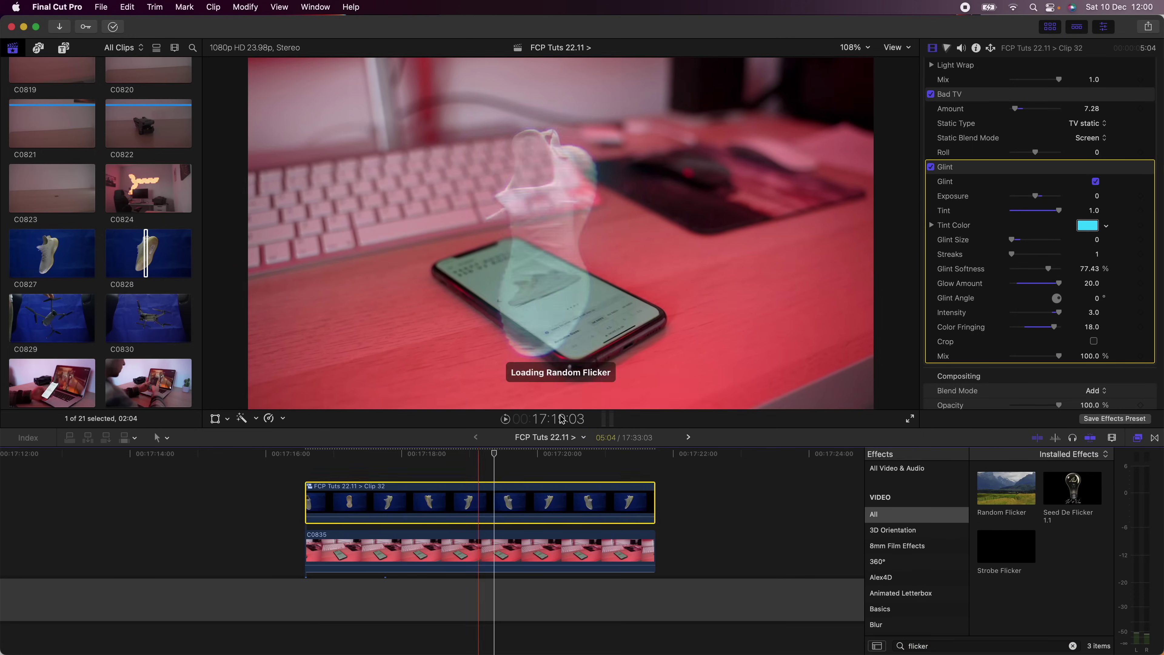
{"action": "scroll", "coordinate": [1043, 218], "scroll_direction": "down", "scroll_amount": 5}
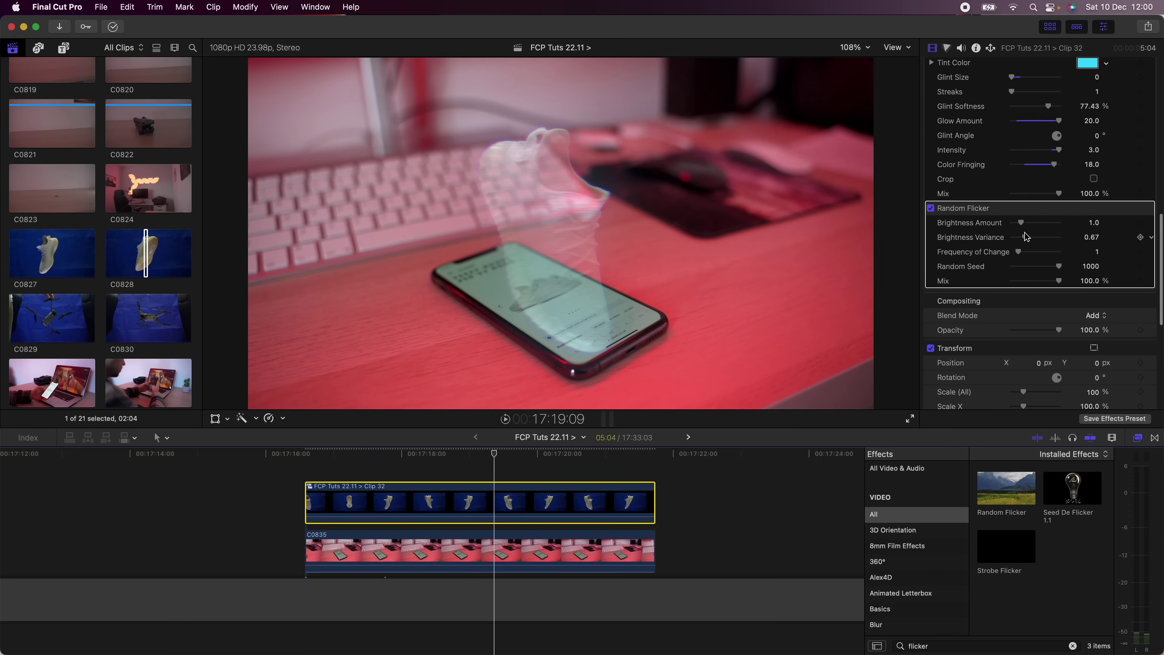
{"action": "scroll", "coordinate": [427, 500], "scroll_direction": "down", "scroll_amount": 1}
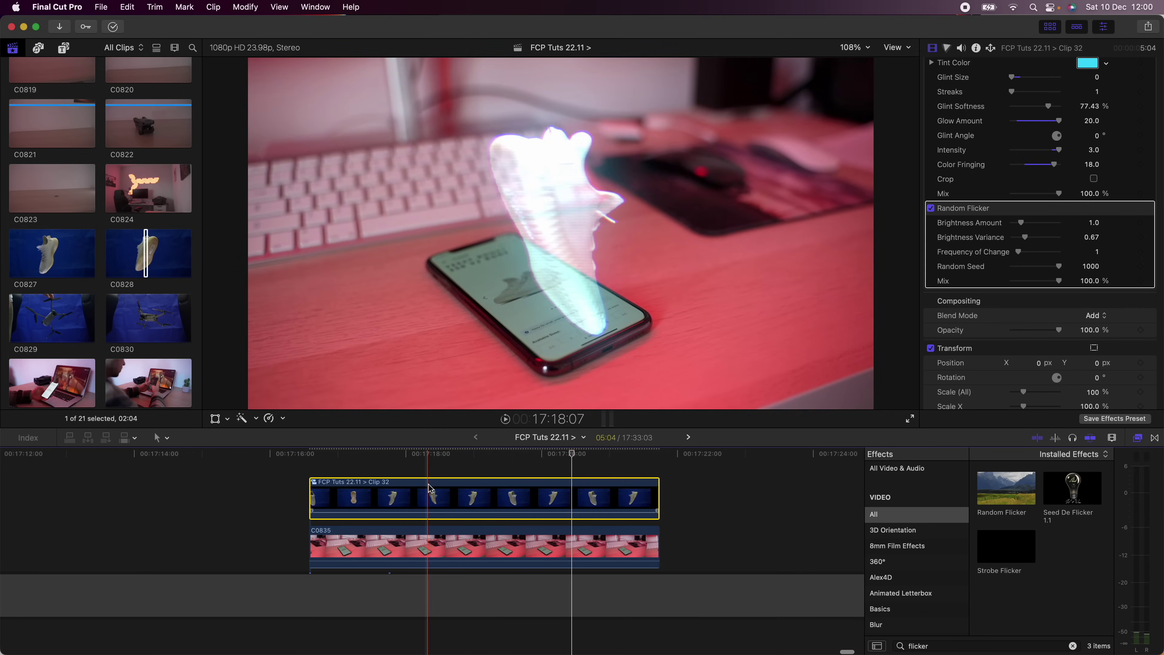
{"action": "left_click_drag", "start_coordinate": [1018, 251], "coordinate": [1020, 252]}
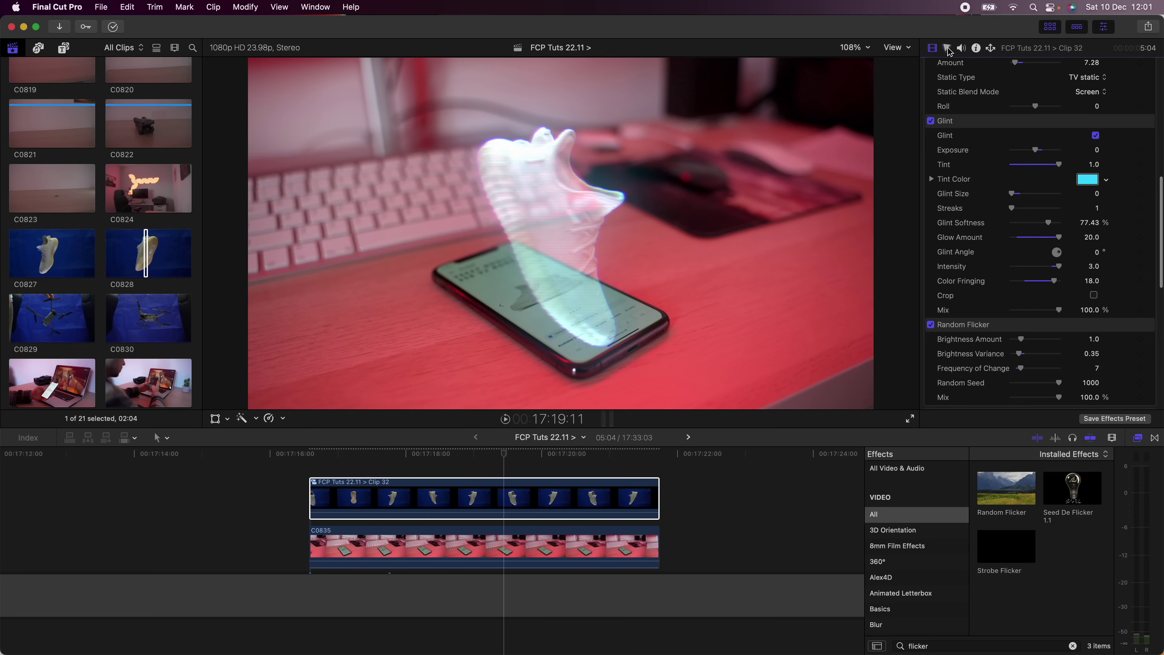
Add a Color Board correction to the shoe compound clip and push its global colour strongly toward cyan, around 185°
{"action": "left_click", "coordinate": [947, 48]}
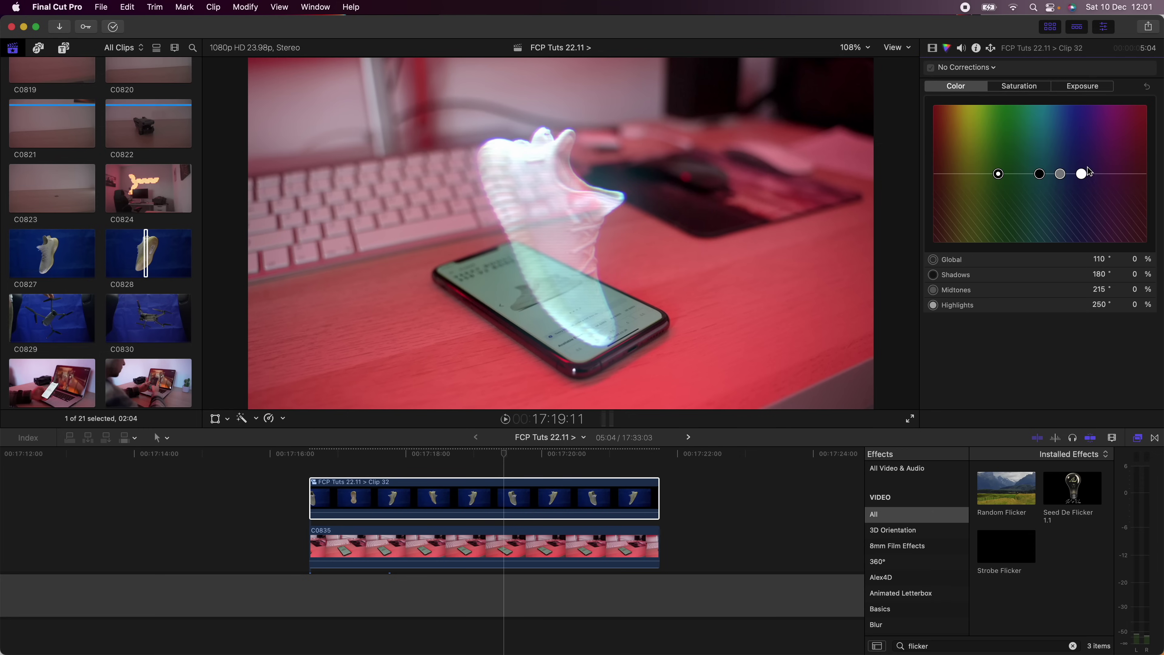
{"action": "left_click_drag", "start_coordinate": [1083, 175], "coordinate": [1039, 127]}
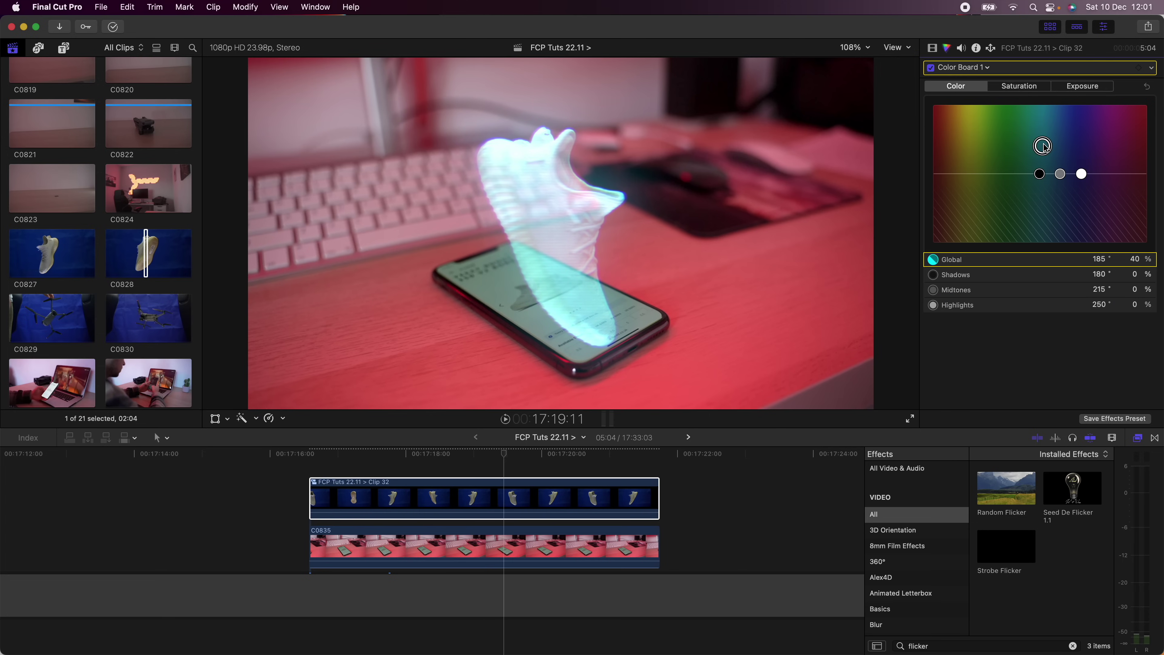
{"action": "mouse_move", "coordinate": [1043, 146]}
{"action": "left_mouse_down"}
{"action": "mouse_move", "coordinate": [1043, 114]}
{"action": "mouse_move", "coordinate": [1042, 125]}
{"action": "left_mouse_up"}
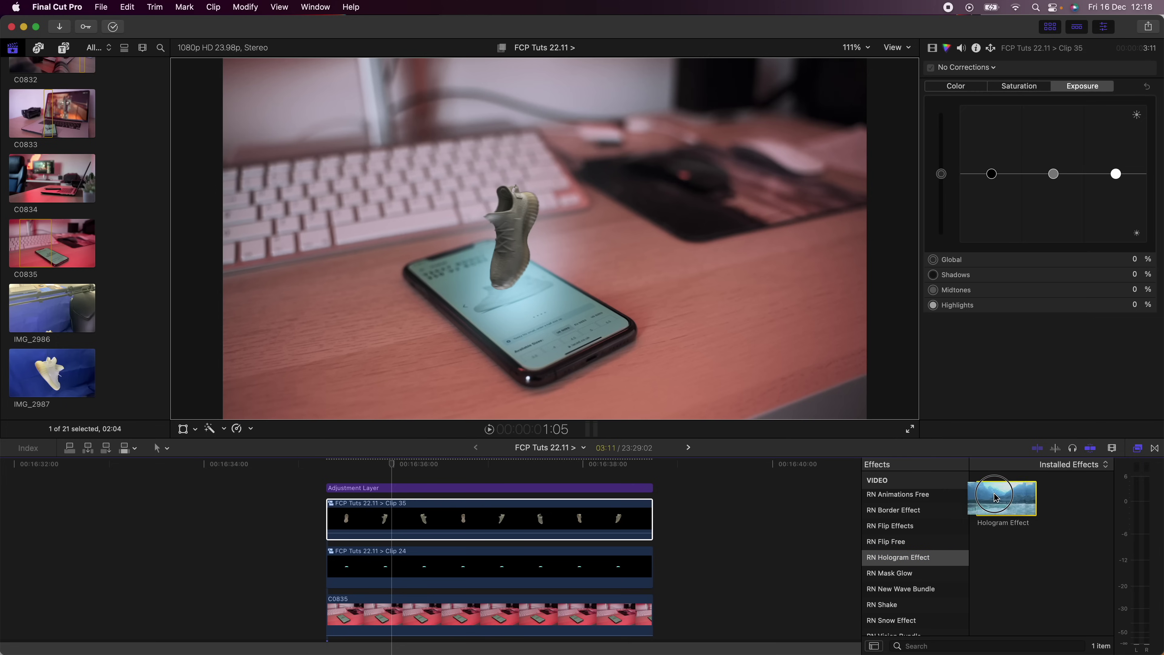
Apply the RN Hologram Effect to the shoe compound clip in the alternate timeline, preview it and look through its parameters
{"action": "left_click_drag", "start_coordinate": [1006, 497], "coordinate": [464, 521]}
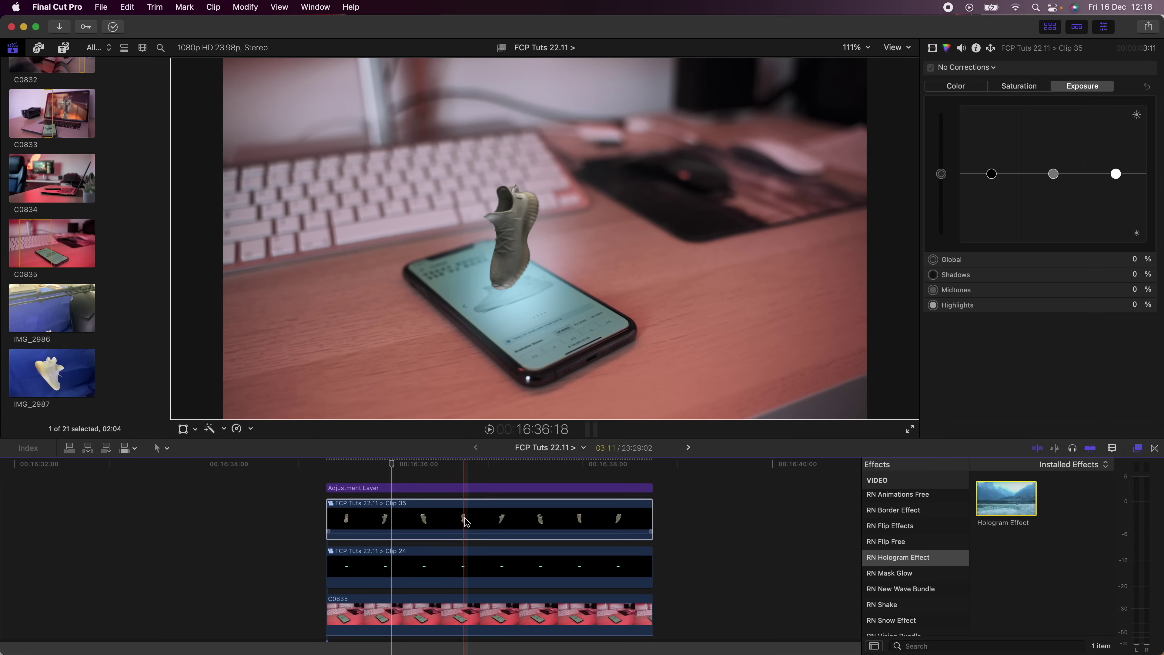
{"action": "key", "text": "space"}
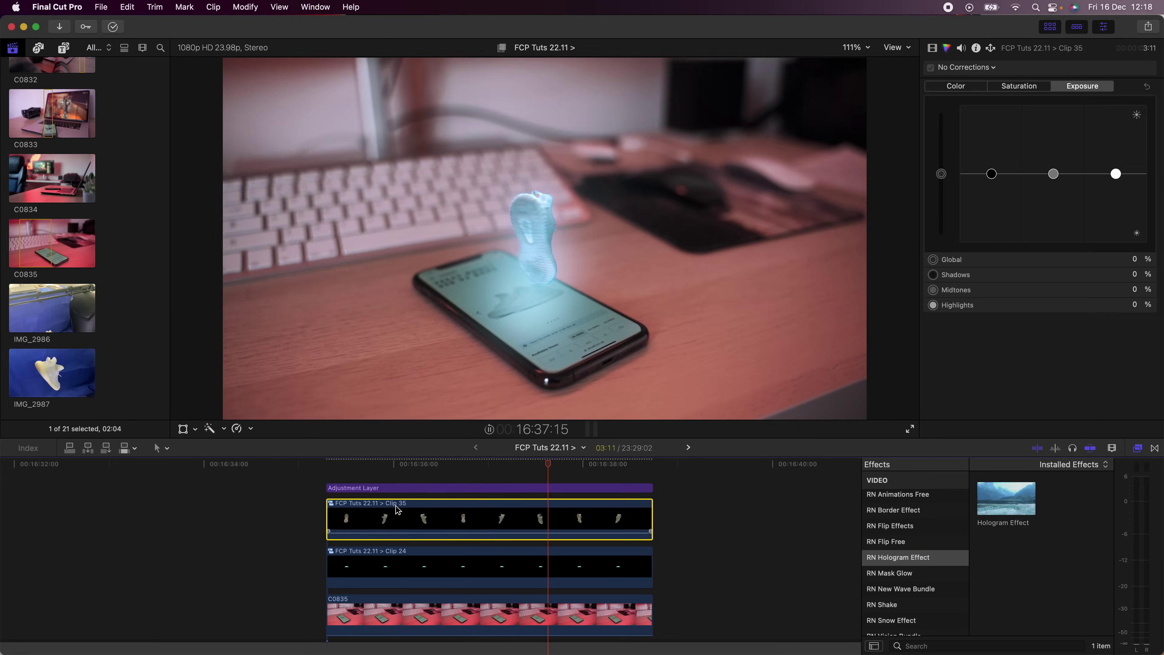
{"action": "left_click_drag", "start_coordinate": [403, 464], "coordinate": [409, 465]}
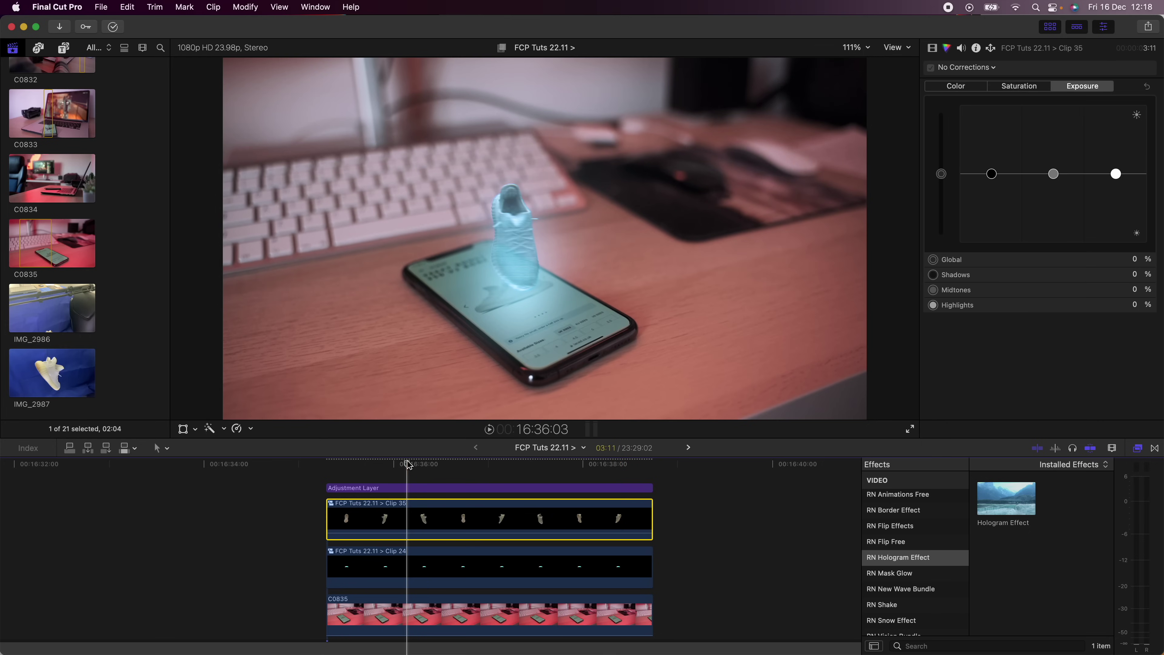
{"action": "left_click", "coordinate": [933, 47]}
{"action": "scroll", "coordinate": [1021, 137], "scroll_direction": "down", "scroll_amount": 3}
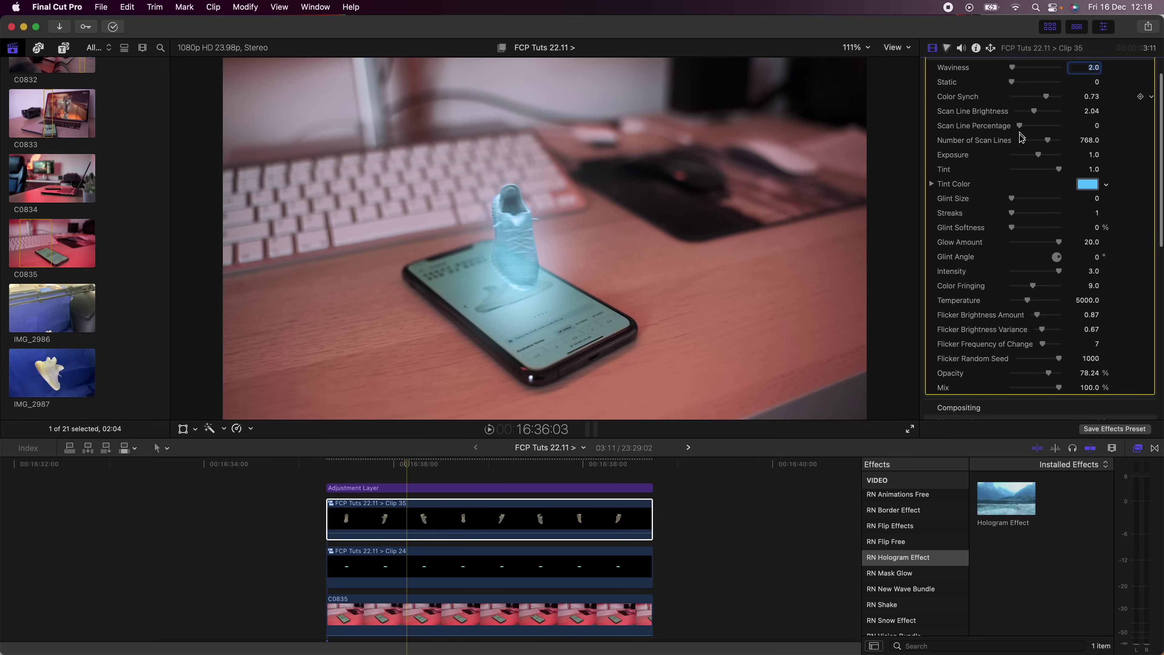
{"action": "scroll", "coordinate": [1021, 137], "scroll_direction": "up", "scroll_amount": 2}
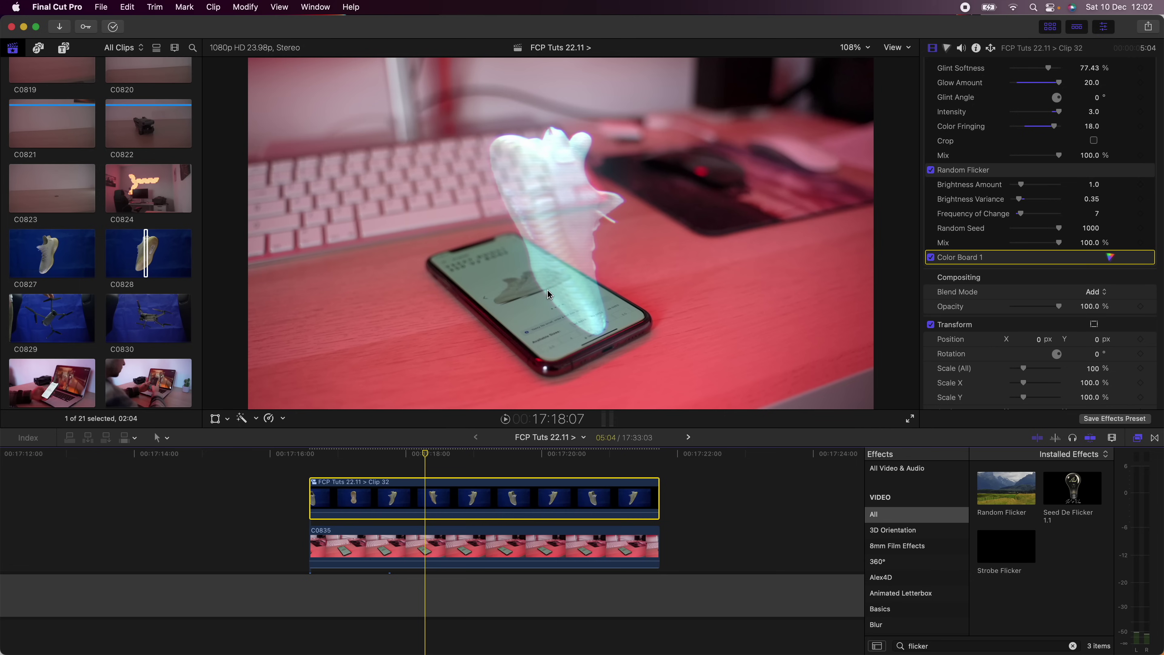
Add an object tracker to phone clip C0835, shrink it onto a small area of the phone screen and analyze the motion
{"action": "left_click", "coordinate": [438, 547]}
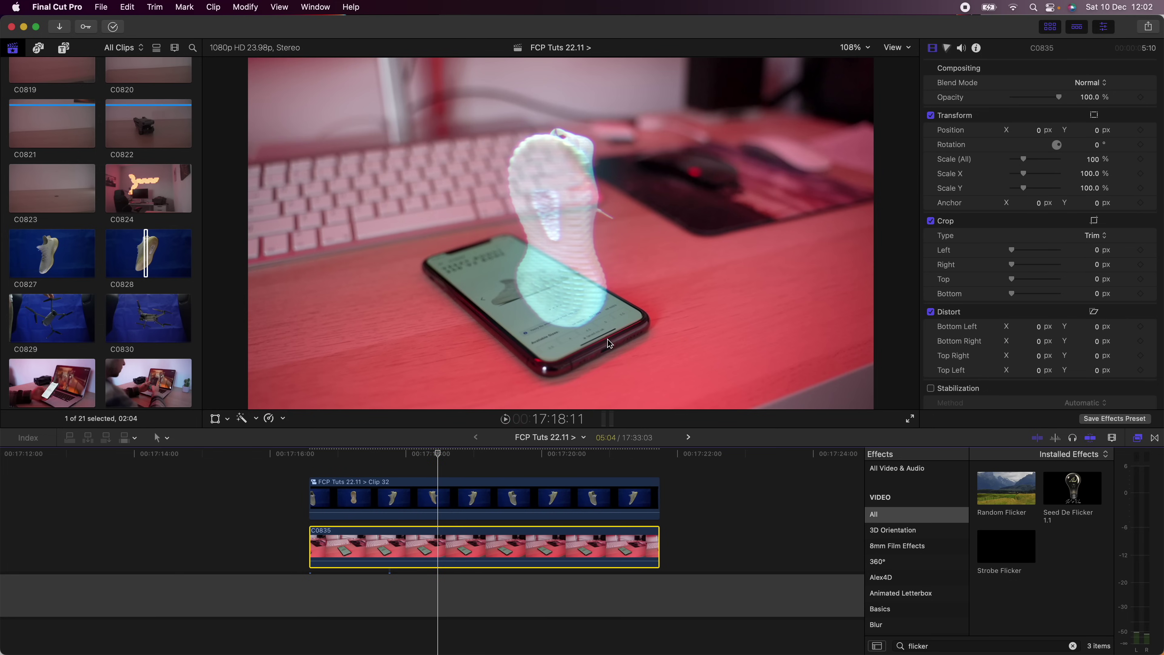
{"action": "scroll", "coordinate": [961, 348], "scroll_direction": "down", "scroll_amount": 5}
{"action": "left_click", "coordinate": [995, 394]}
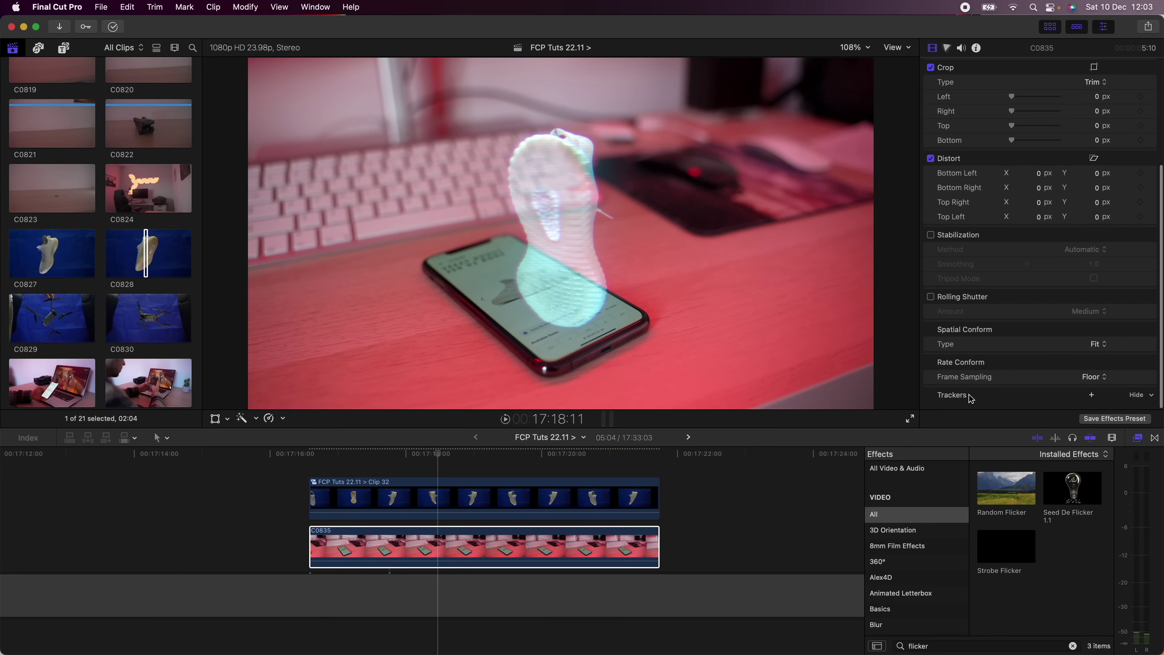
{"action": "left_click", "coordinate": [1093, 396]}
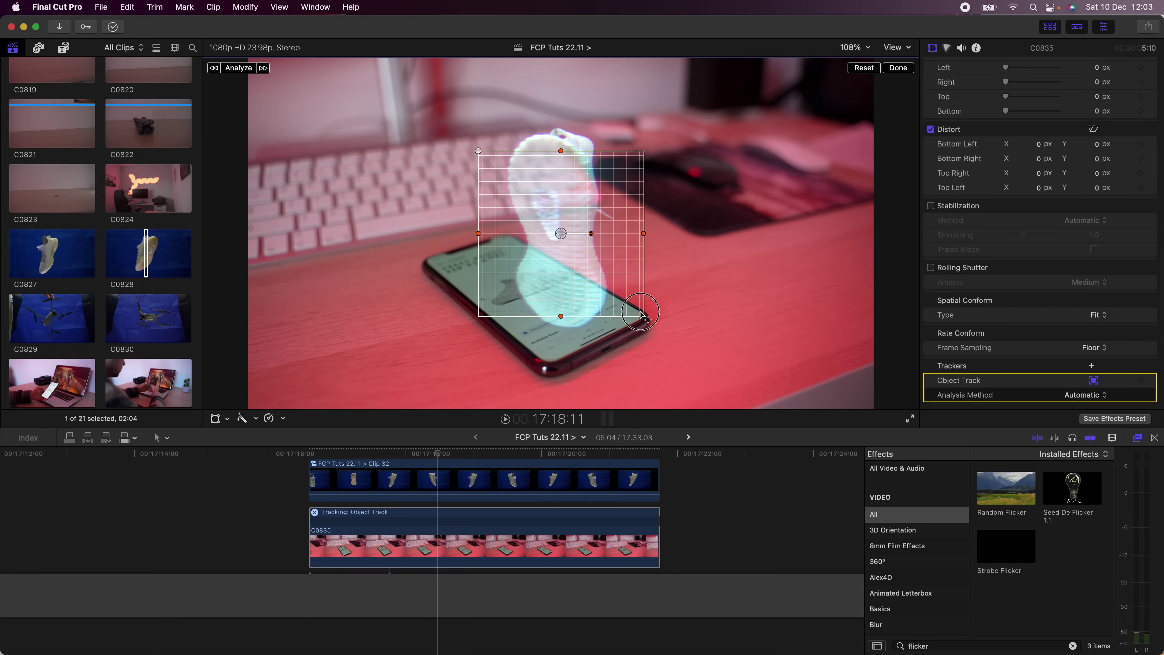
{"action": "left_click_drag", "start_coordinate": [650, 325], "coordinate": [511, 305]}
{"action": "left_click_drag", "start_coordinate": [501, 302], "coordinate": [494, 304]}
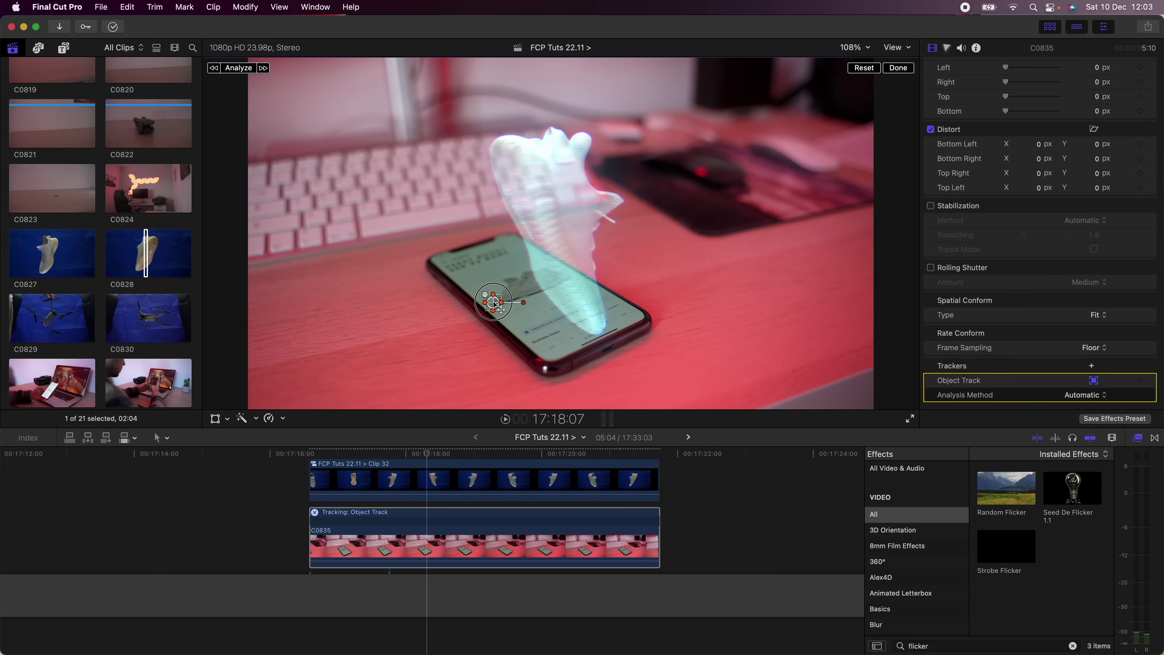
{"action": "left_click", "coordinate": [239, 68]}
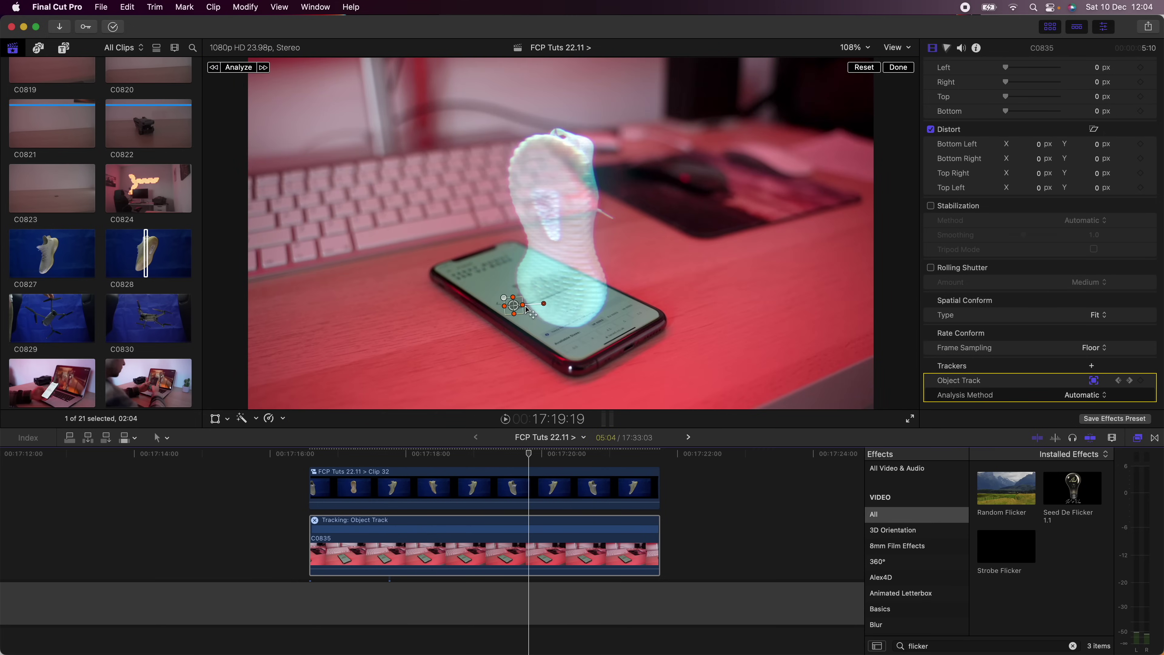
Attach the shoe compound clip to C0835's Object Track, applying the tracker to position only with rotation turned off
{"action": "left_click", "coordinate": [492, 482]}
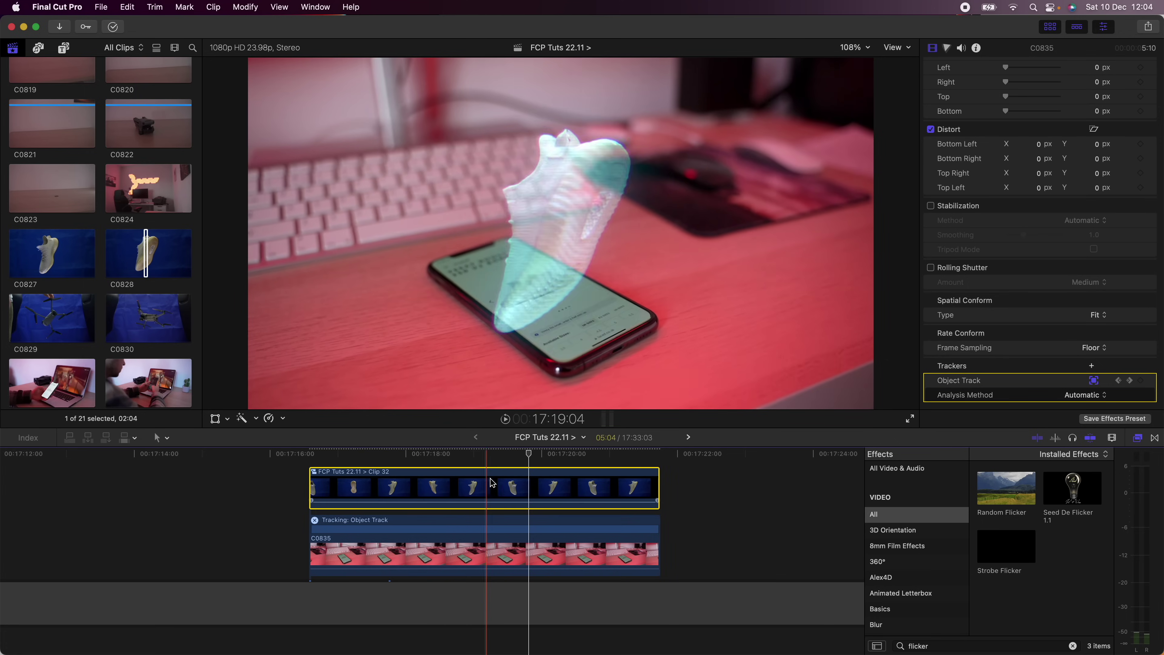
{"action": "scroll", "coordinate": [480, 489], "scroll_direction": "up", "scroll_amount": 1}
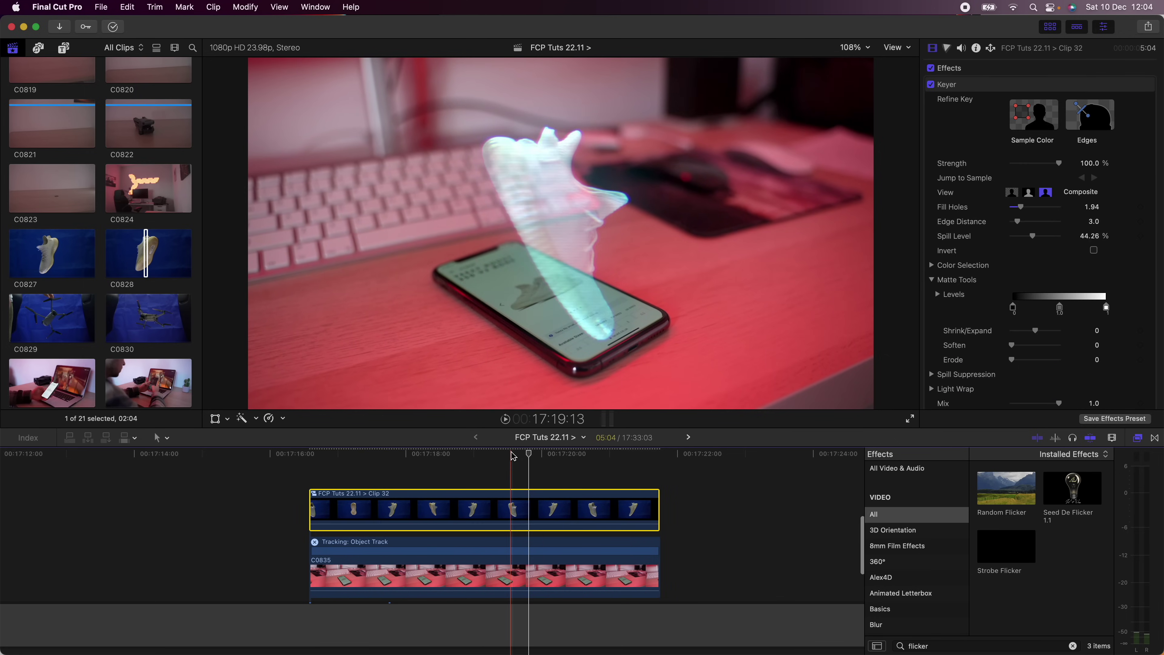
{"action": "left_click", "coordinate": [498, 456]}
{"action": "left_click", "coordinate": [215, 417]}
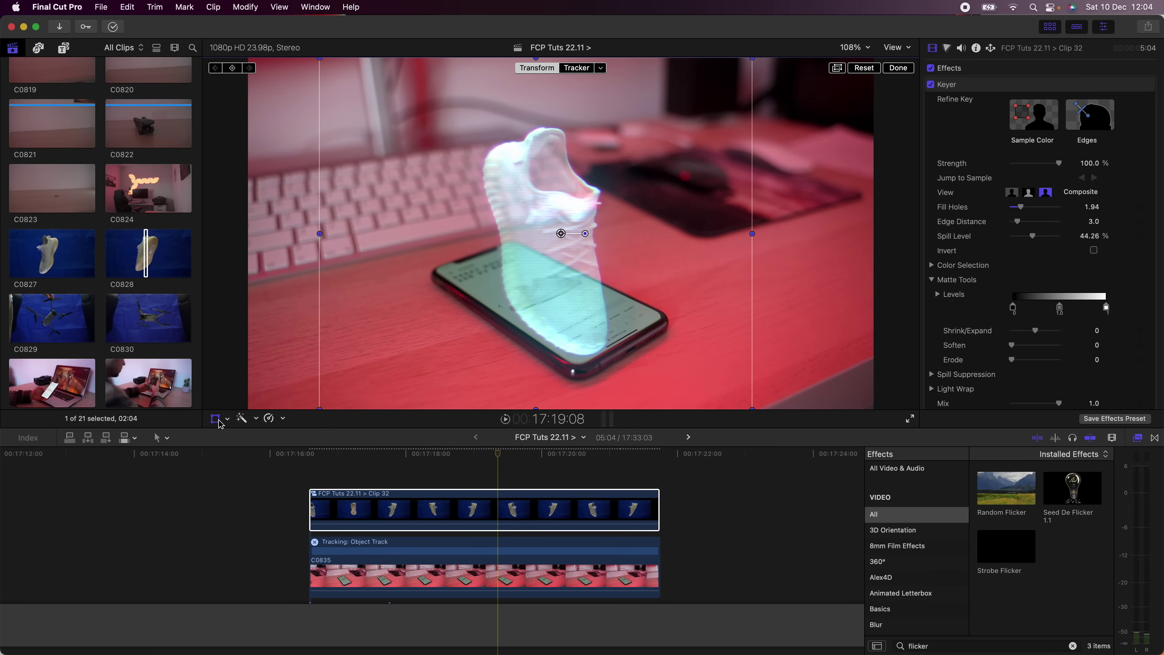
{"action": "left_click", "coordinate": [601, 67]}
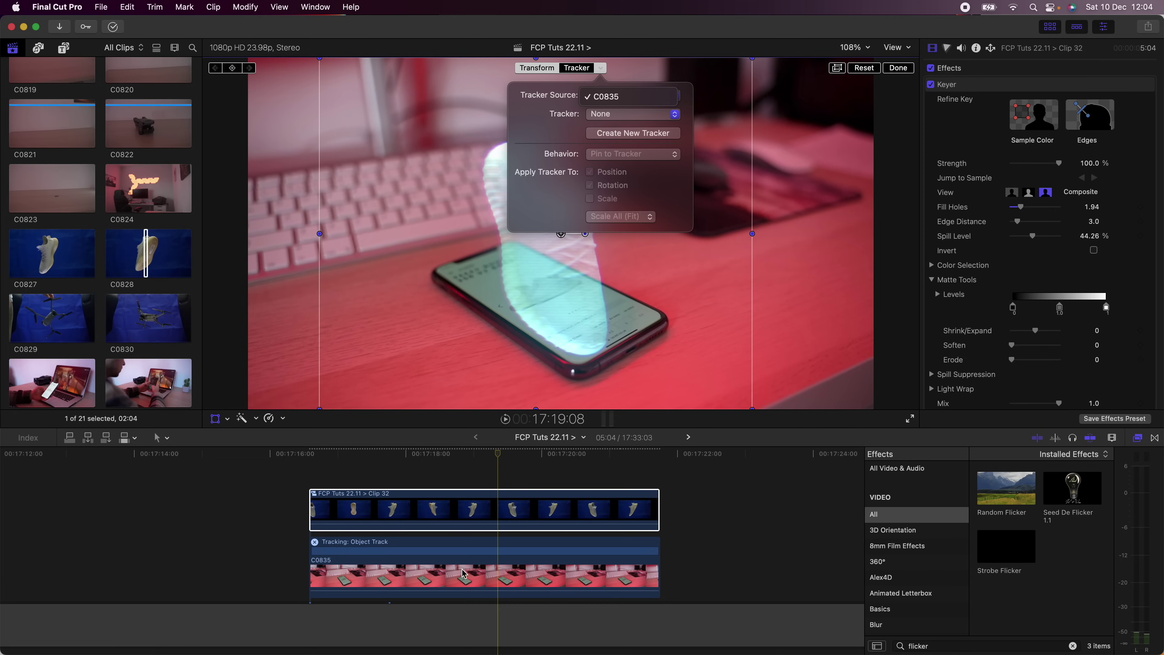
{"action": "left_click", "coordinate": [606, 96]}
{"action": "left_click", "coordinate": [606, 113]}
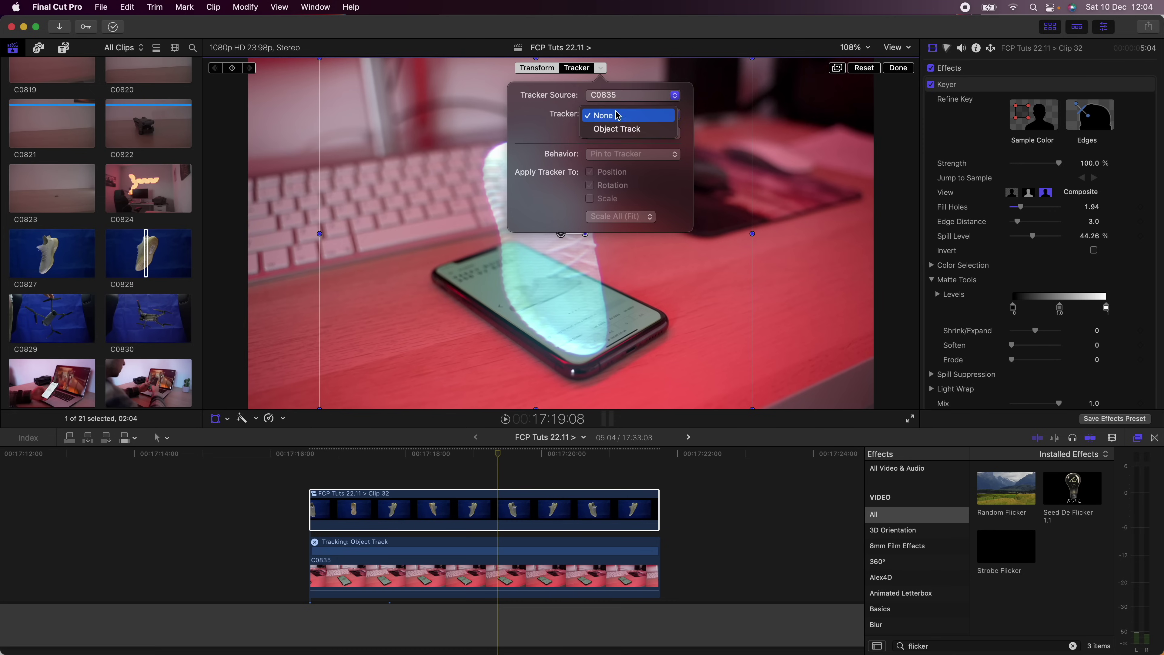
{"action": "left_click", "coordinate": [614, 129]}
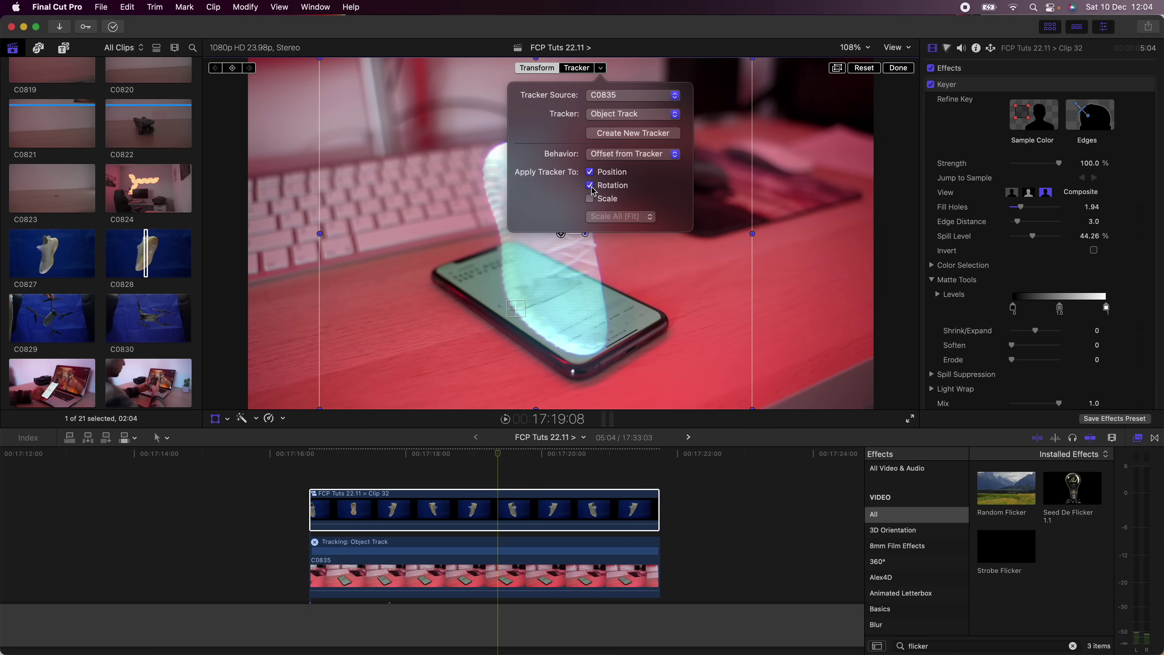
{"action": "left_click", "coordinate": [591, 186]}
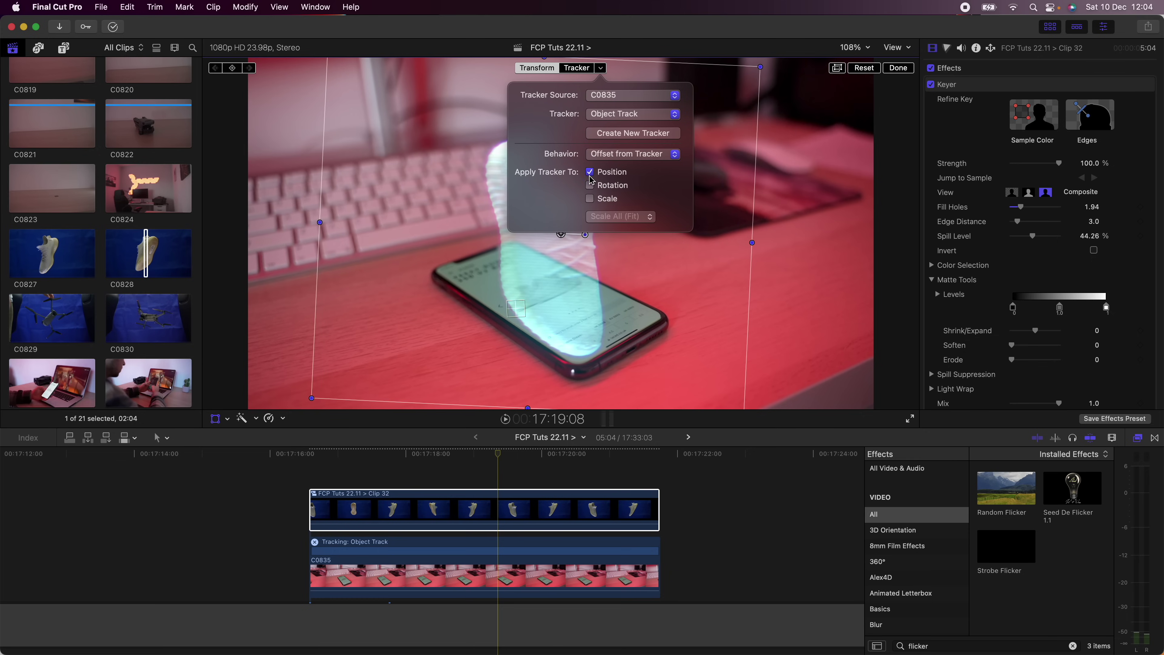
{"action": "left_click", "coordinate": [900, 68]}
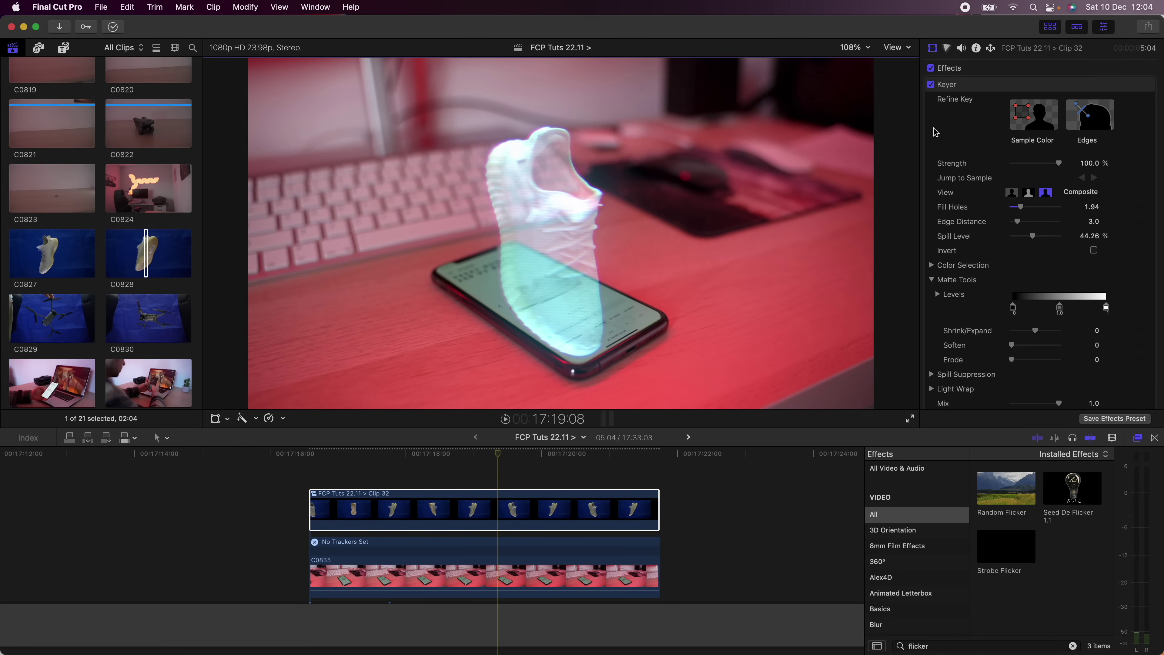
Scale the shoe clip down to 51% and move it above the phone screen, to about X 101.9 px, Y 292.7 px
{"action": "scroll", "coordinate": [990, 240], "scroll_direction": "down", "scroll_amount": 10}
{"action": "scroll", "coordinate": [990, 240], "scroll_direction": "down", "scroll_amount": 5}
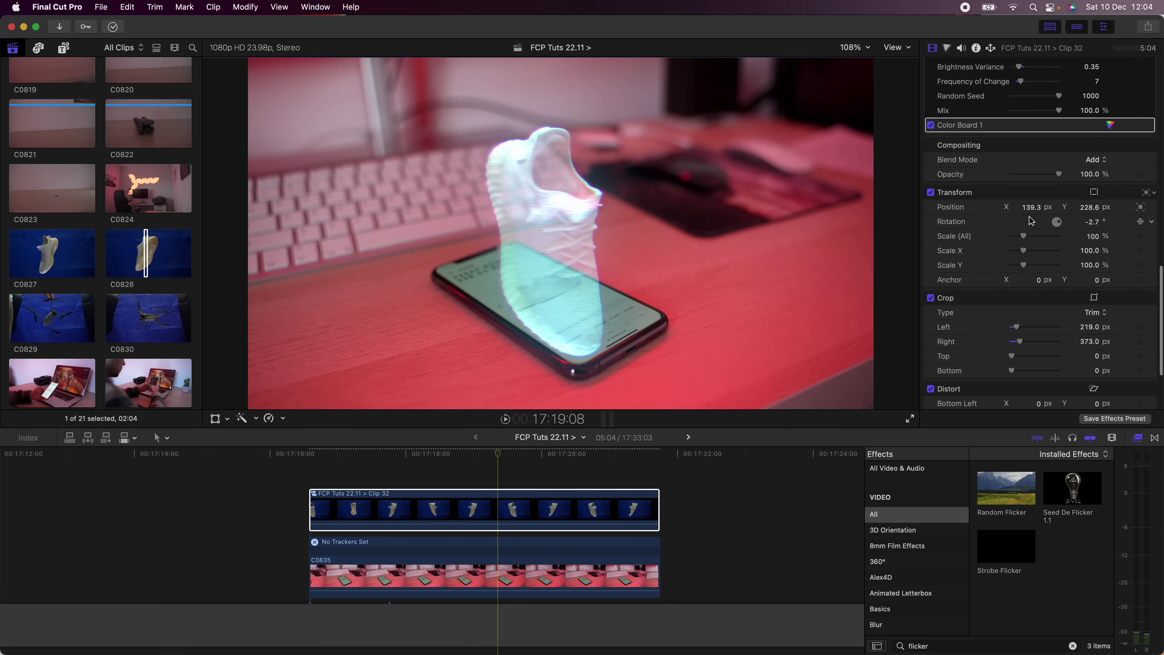
{"action": "left_click_drag", "start_coordinate": [1022, 239], "coordinate": [1018, 244]}
{"action": "left_click", "coordinate": [216, 418]}
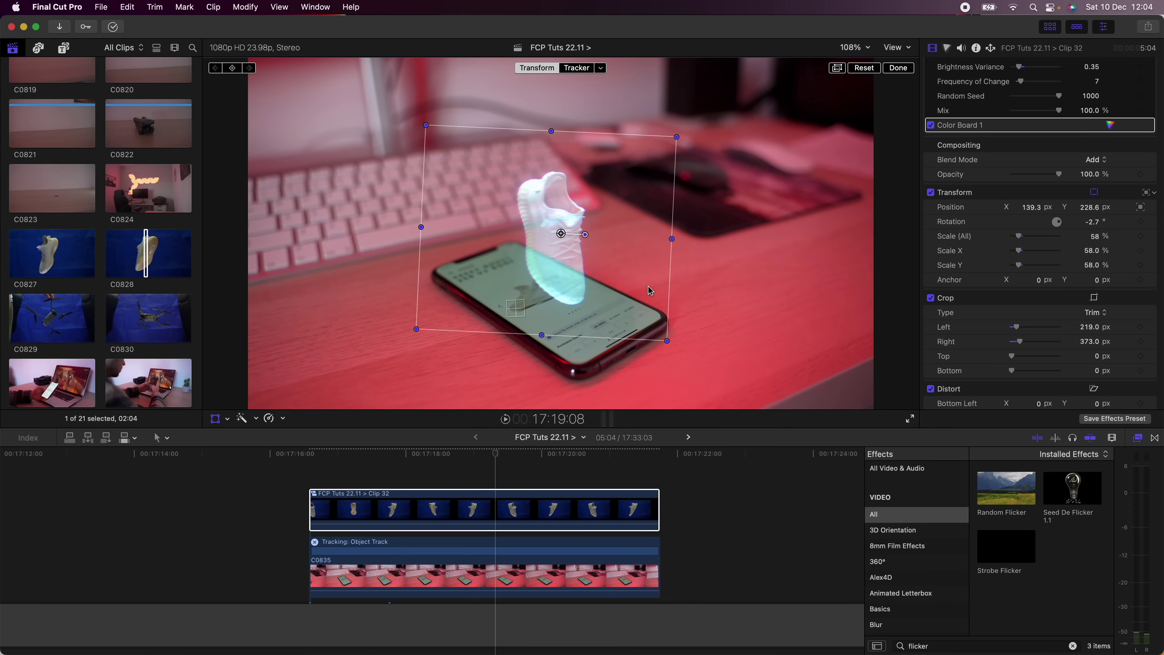
{"action": "left_click_drag", "start_coordinate": [640, 295], "coordinate": [623, 282]}
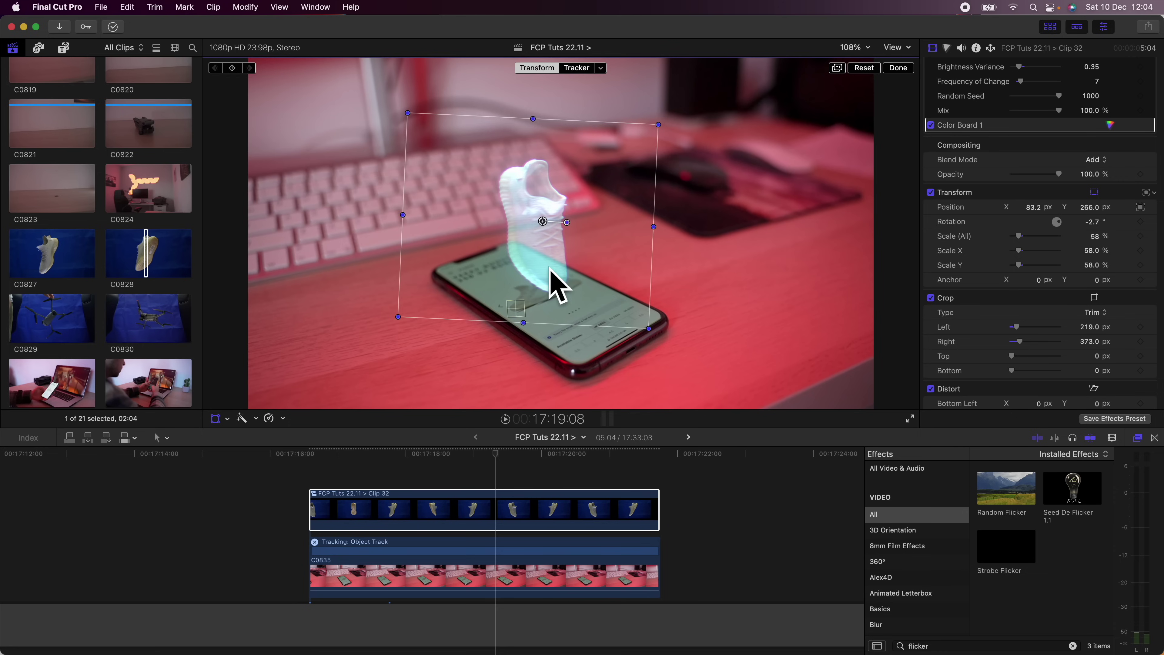
{"action": "left_click_drag", "start_coordinate": [549, 268], "coordinate": [547, 264]}
Play the composite from the start of the clips to check how the shoe follows the phone, and close the transform controls
{"action": "key", "text": "space"}
{"action": "left_click", "coordinate": [309, 459]}
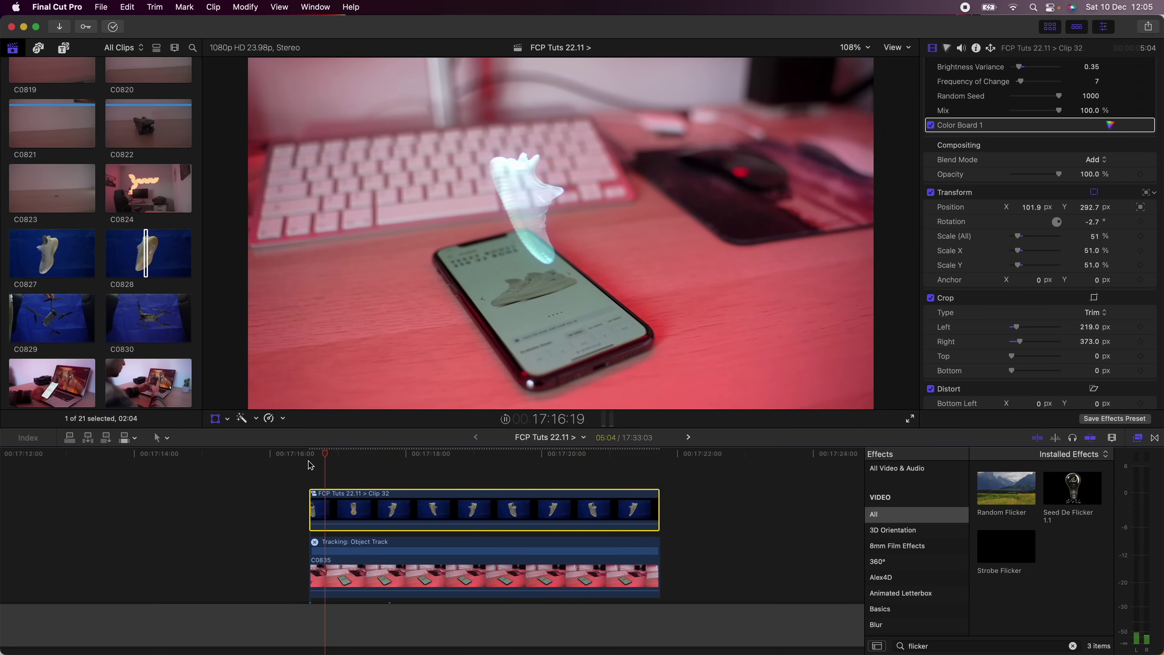
{"action": "key", "text": "space"}
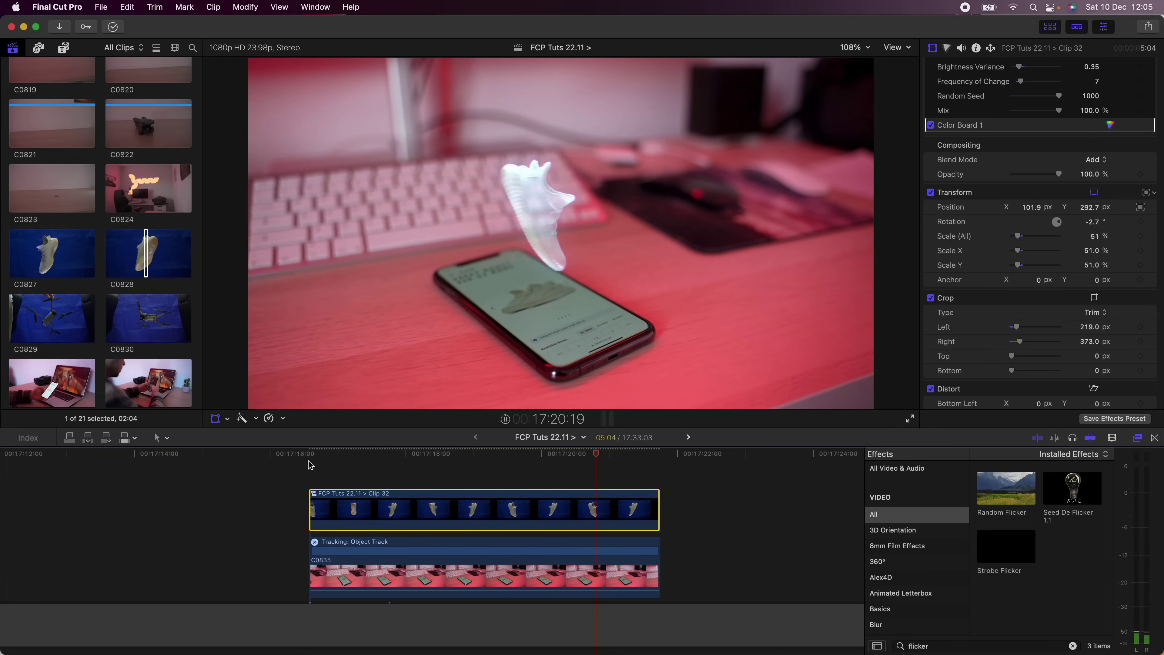
{"action": "key", "text": "space"}
{"action": "left_click", "coordinate": [356, 453]}
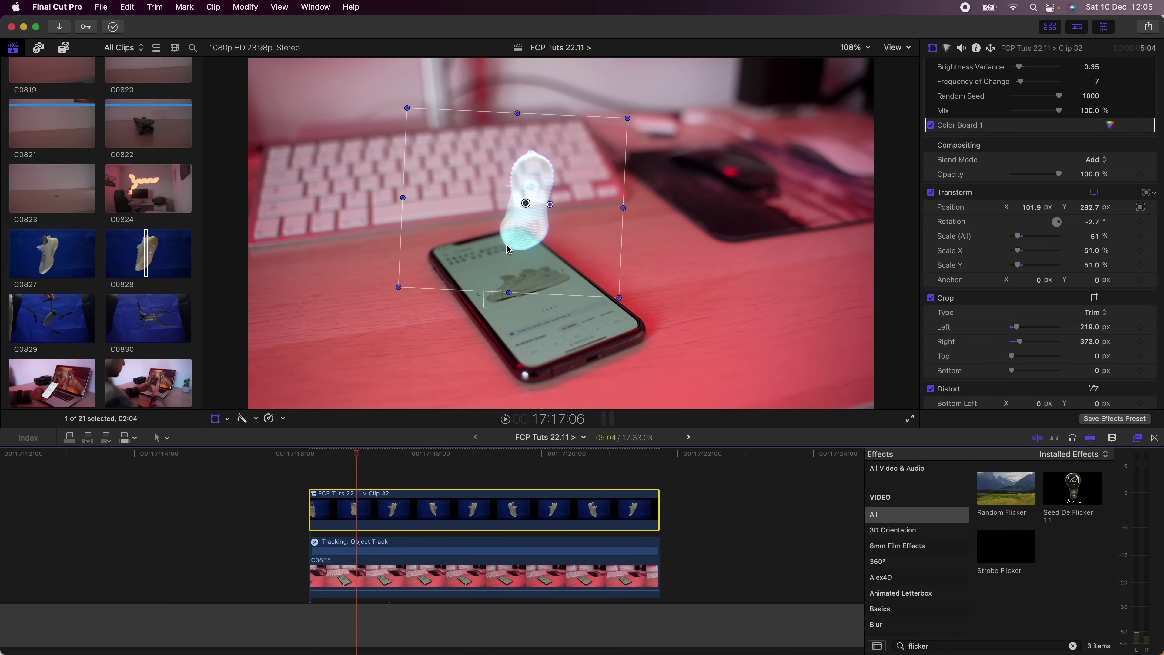
{"action": "left_click", "coordinate": [365, 463]}
{"action": "left_click", "coordinate": [215, 419]}
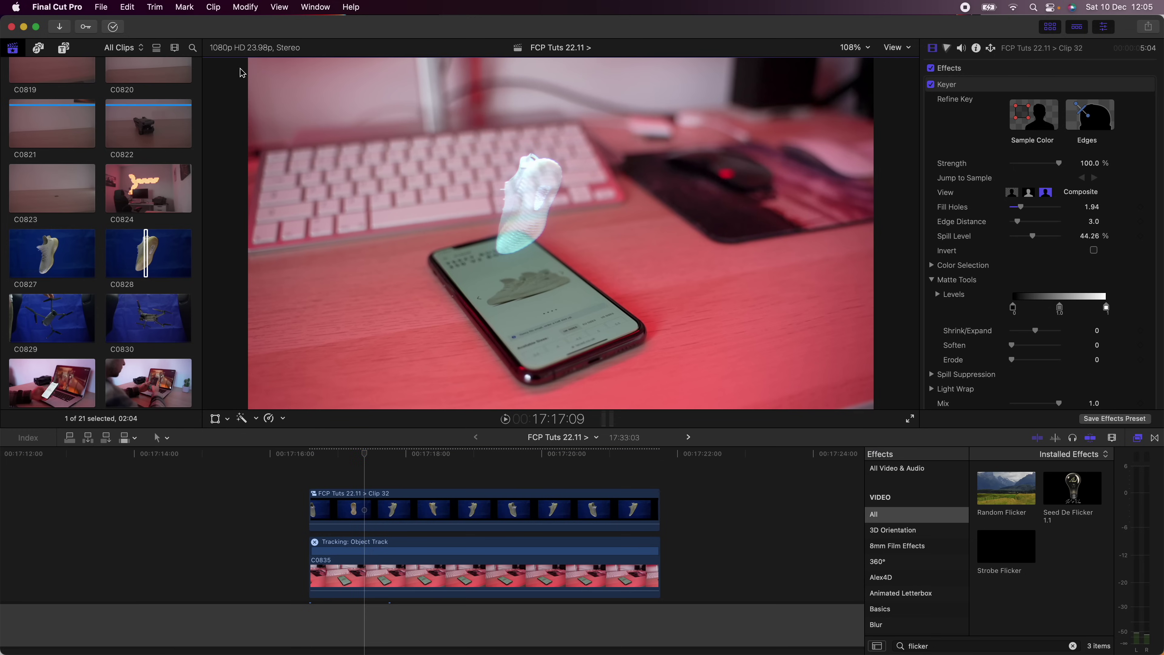
Search the generators for "nova" and place the Nova generator above the shoe clip, aligned with its start
{"action": "left_click", "coordinate": [64, 48]}
{"action": "scroll", "coordinate": [40, 230], "scroll_direction": "down", "scroll_amount": 10}
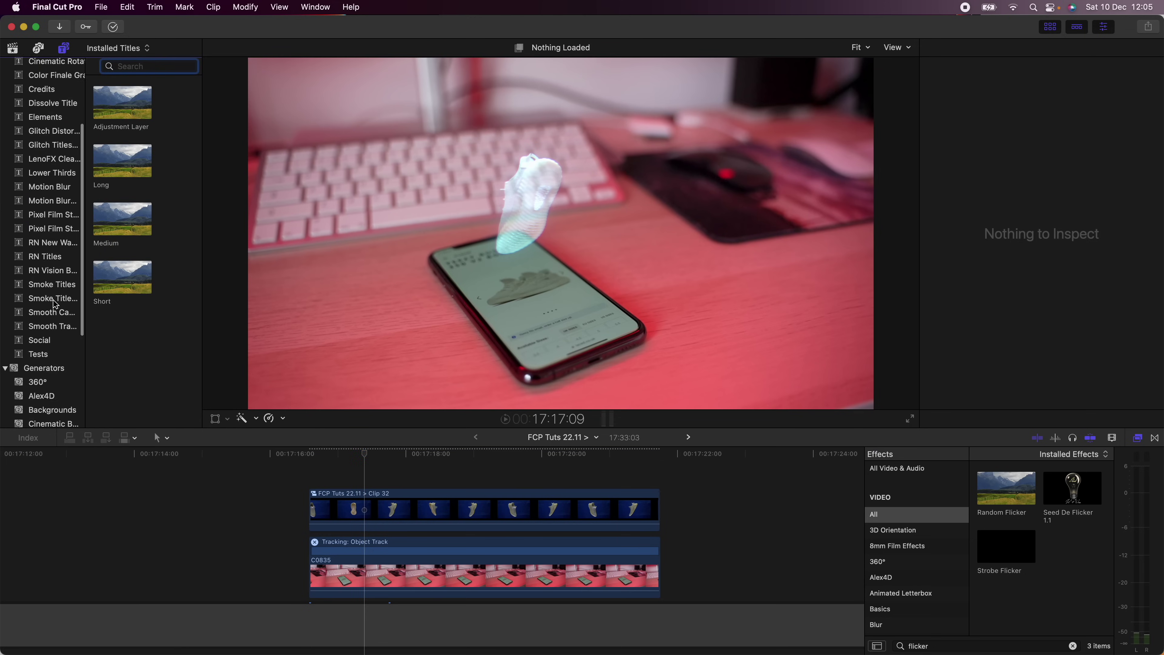
{"action": "left_click", "coordinate": [43, 214]}
{"action": "left_click", "coordinate": [147, 66]}
{"action": "type", "text": "nova"}
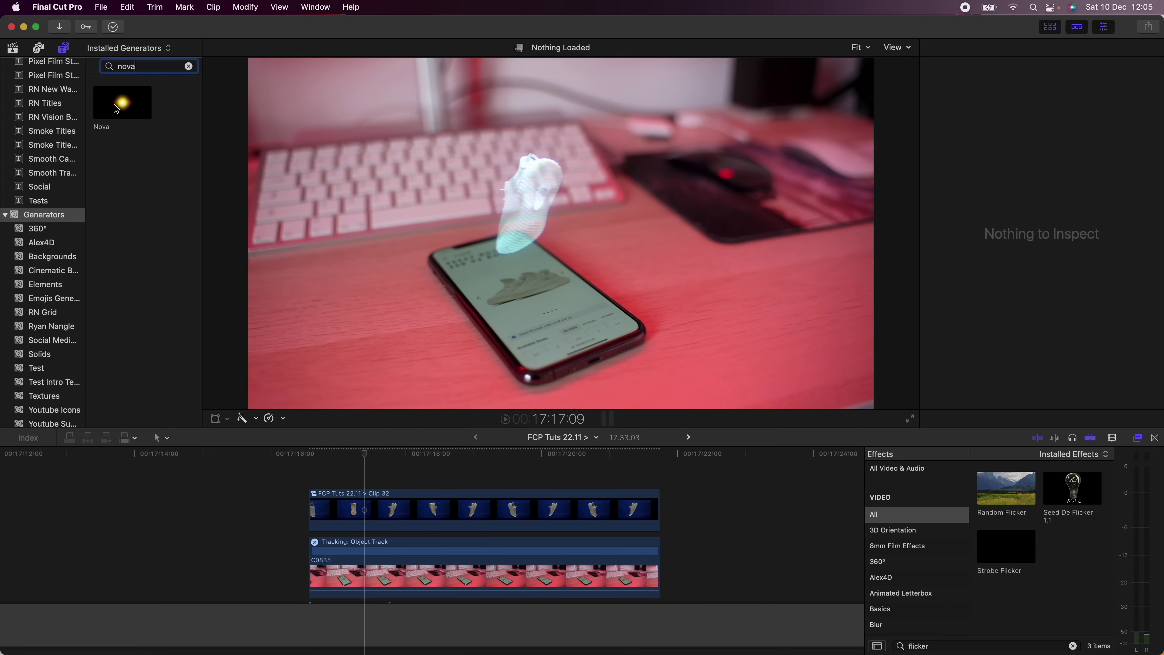
{"action": "left_click_drag", "start_coordinate": [143, 103], "coordinate": [321, 472]}
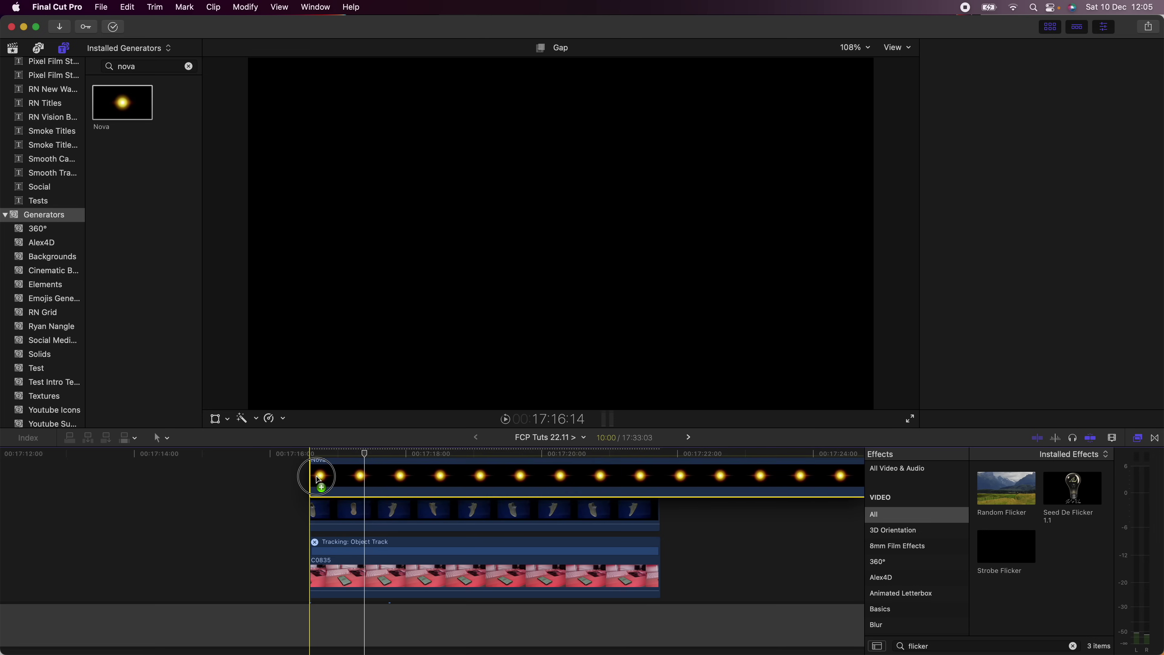
Split the Nova clip at the end of the shoe clip and delete the excess part
{"action": "scroll", "coordinate": [412, 476], "scroll_direction": "up", "scroll_amount": 3}
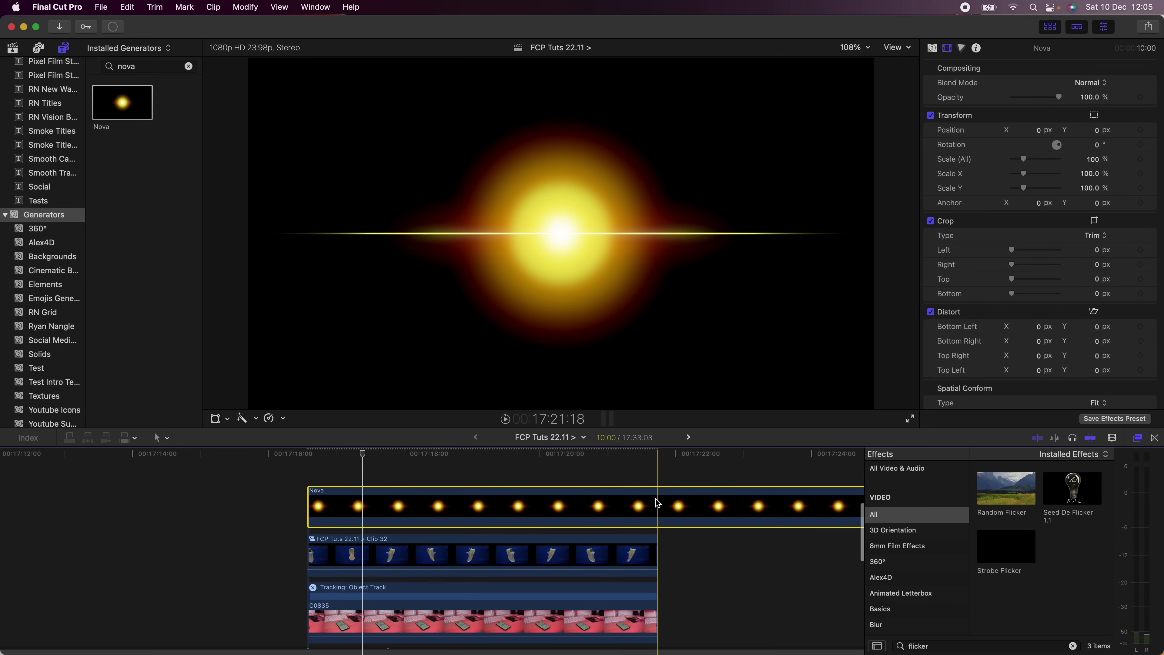
{"action": "key", "text": "super+b"}
{"action": "left_click", "coordinate": [707, 638]}
{"action": "key", "text": "BackSpace"}
Scale the Nova clip to 35% and position it over the phone screen at about X -76.3 px, Y -155.5 px
{"action": "left_click", "coordinate": [454, 506]}
{"action": "left_click", "coordinate": [215, 418]}
{"action": "left_click_drag", "start_coordinate": [1023, 159], "coordinate": [1016, 162]}
{"action": "left_click_drag", "start_coordinate": [560, 235], "coordinate": [536, 284]}
Distort the Nova clip's far corners toward the phone's perspective: top right about X -567.2, Y -353.9 px, top left about X -306.5, Y -477.9 px
{"action": "left_click", "coordinate": [228, 419]}
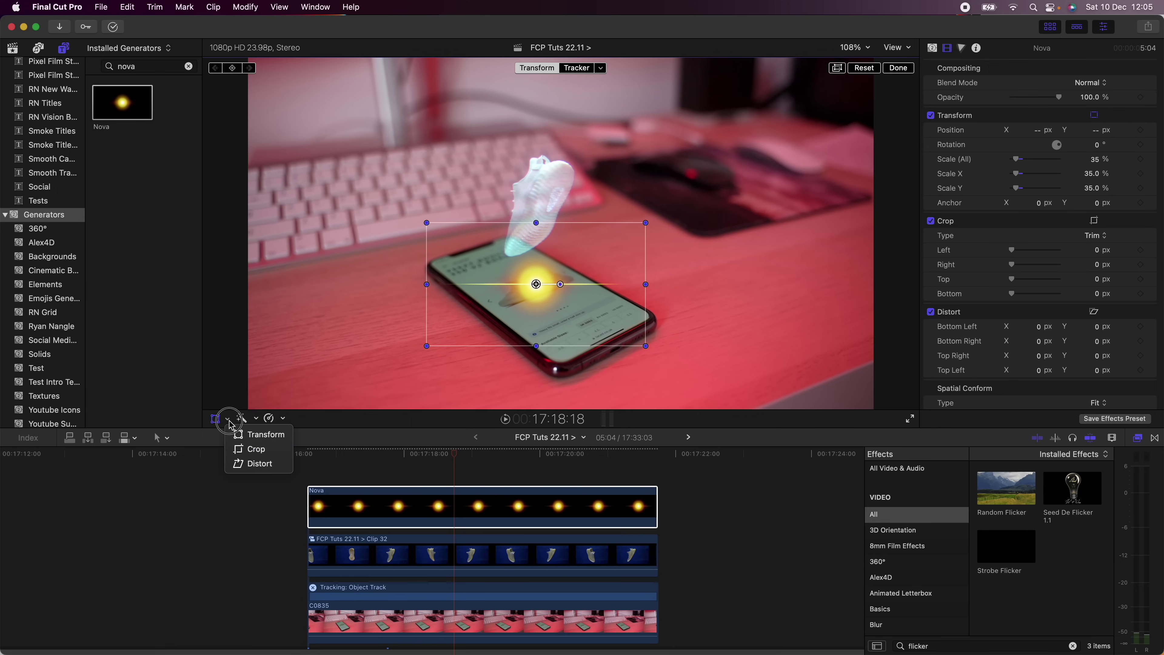
{"action": "key", "text": "Return"}
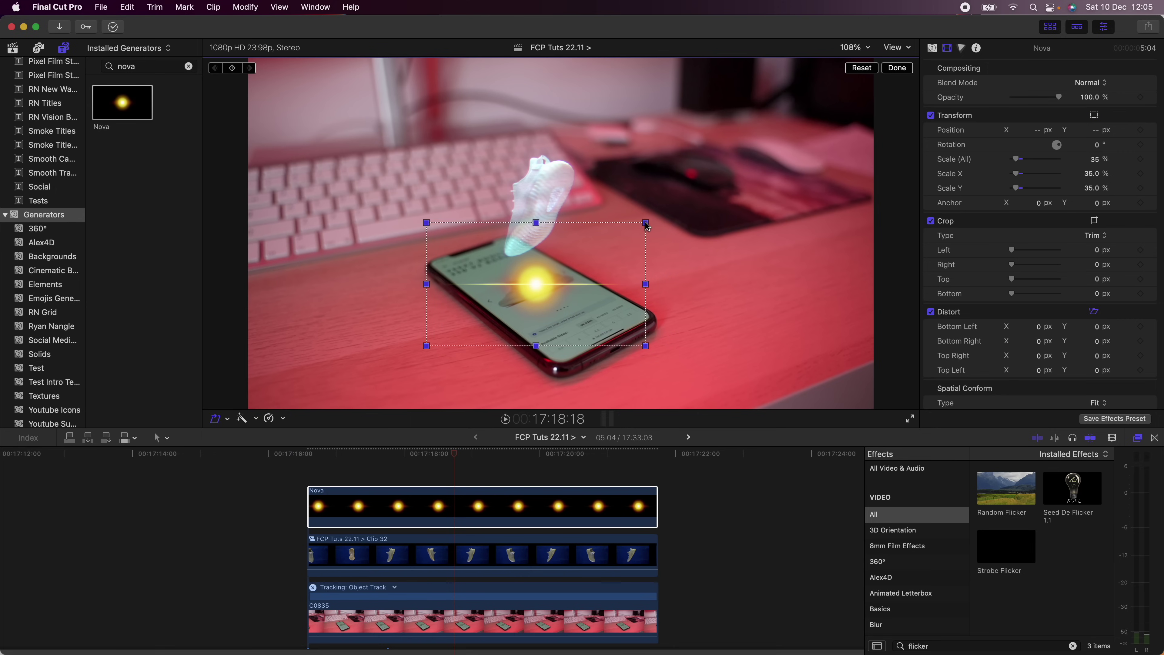
{"action": "left_click_drag", "start_coordinate": [646, 225], "coordinate": [596, 251]}
{"action": "left_click_drag", "start_coordinate": [428, 228], "coordinate": [406, 269]}
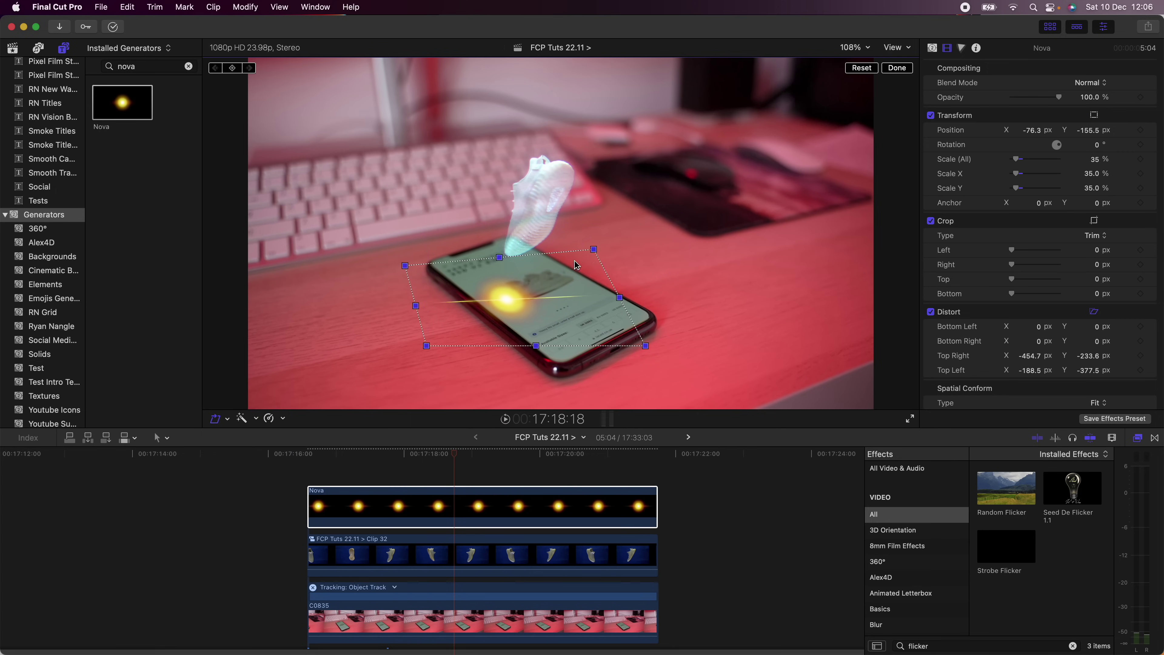
{"action": "left_click_drag", "start_coordinate": [591, 255], "coordinate": [581, 266]}
{"action": "left_click_drag", "start_coordinate": [405, 266], "coordinate": [392, 277]}
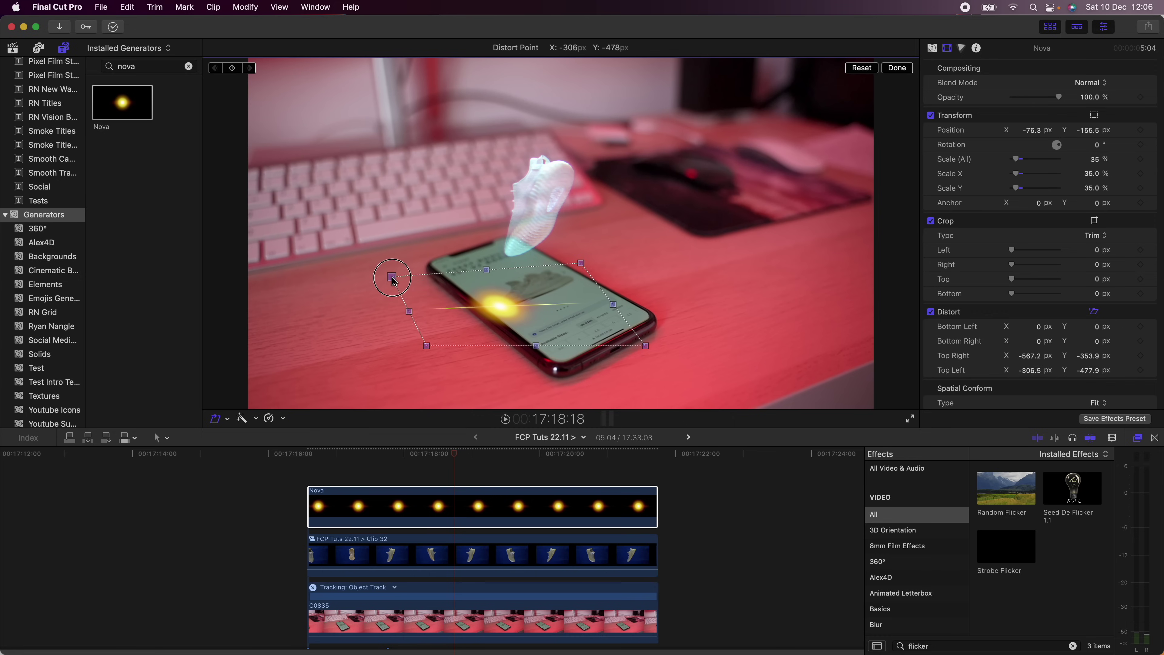
Refine the Nova clip's corner distortion, bottom right about X -167, Y 165.1 px, and reposition it at about X 15.2, Y -112.7 px
{"action": "left_click_drag", "start_coordinate": [646, 346], "coordinate": [626, 327]}
{"action": "left_click_drag", "start_coordinate": [557, 312], "coordinate": [581, 300]}
{"action": "left_click_drag", "start_coordinate": [450, 335], "coordinate": [451, 337]}
{"action": "left_click_drag", "start_coordinate": [414, 266], "coordinate": [414, 272]}
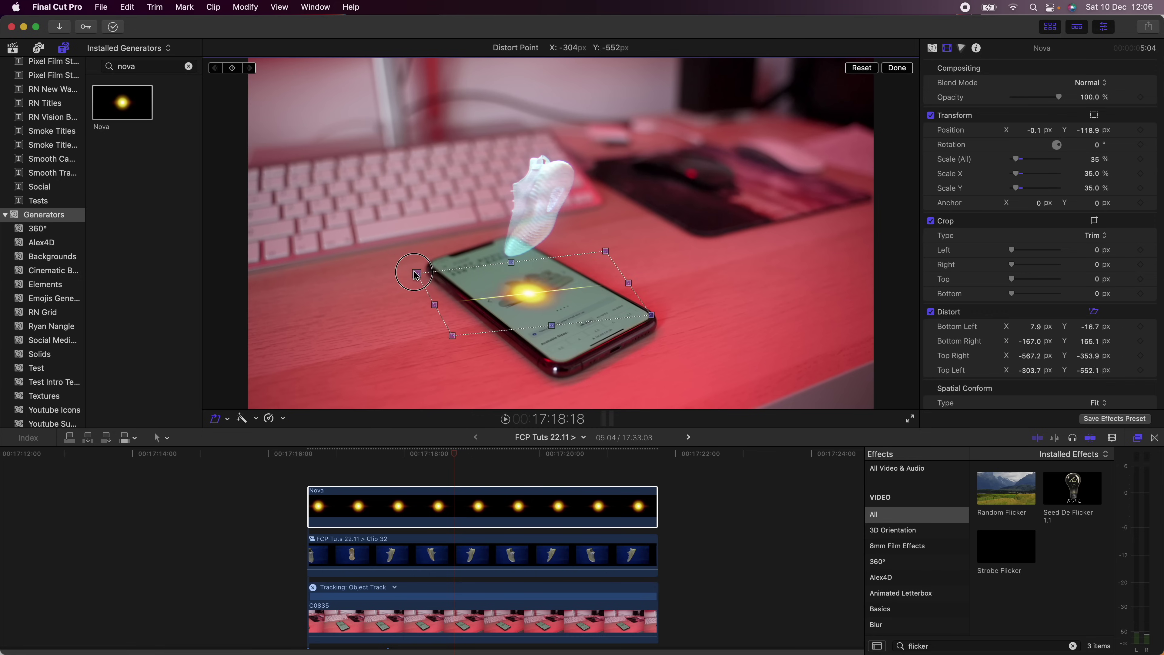
{"action": "left_click_drag", "start_coordinate": [604, 252], "coordinate": [606, 252]}
{"action": "left_click_drag", "start_coordinate": [571, 289], "coordinate": [579, 283]}
Turn the Nova clip into a compound clip with the default name in the Project event
{"action": "right_click", "coordinate": [454, 500]}
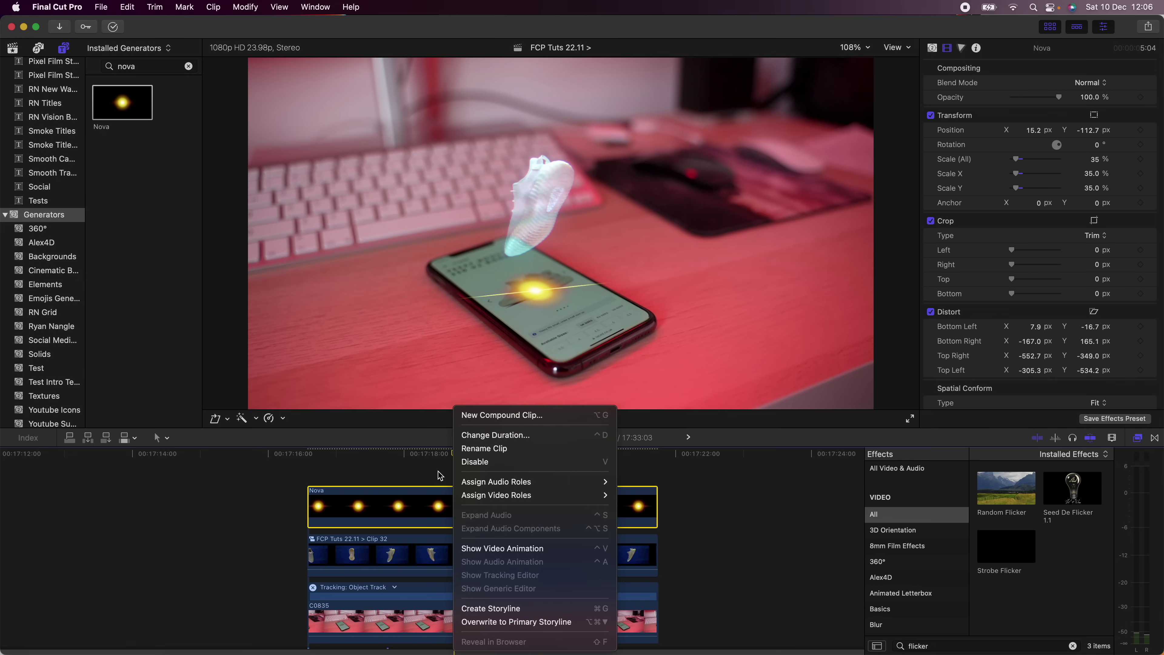
{"action": "left_click", "coordinate": [500, 415]}
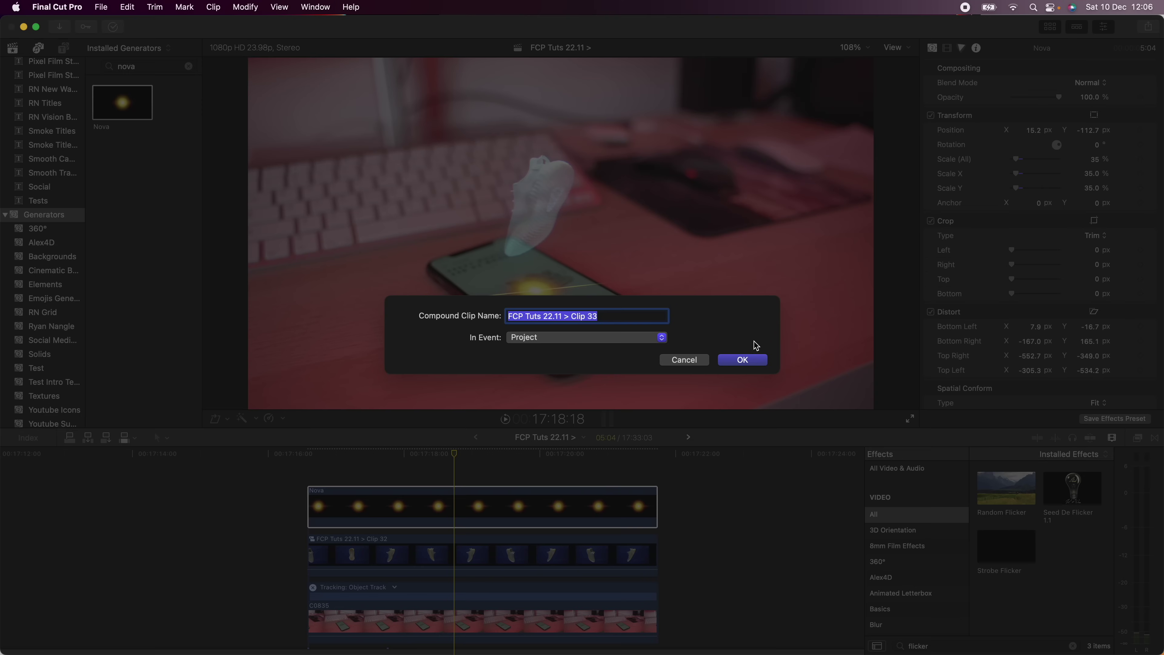
{"action": "left_click", "coordinate": [748, 358]}
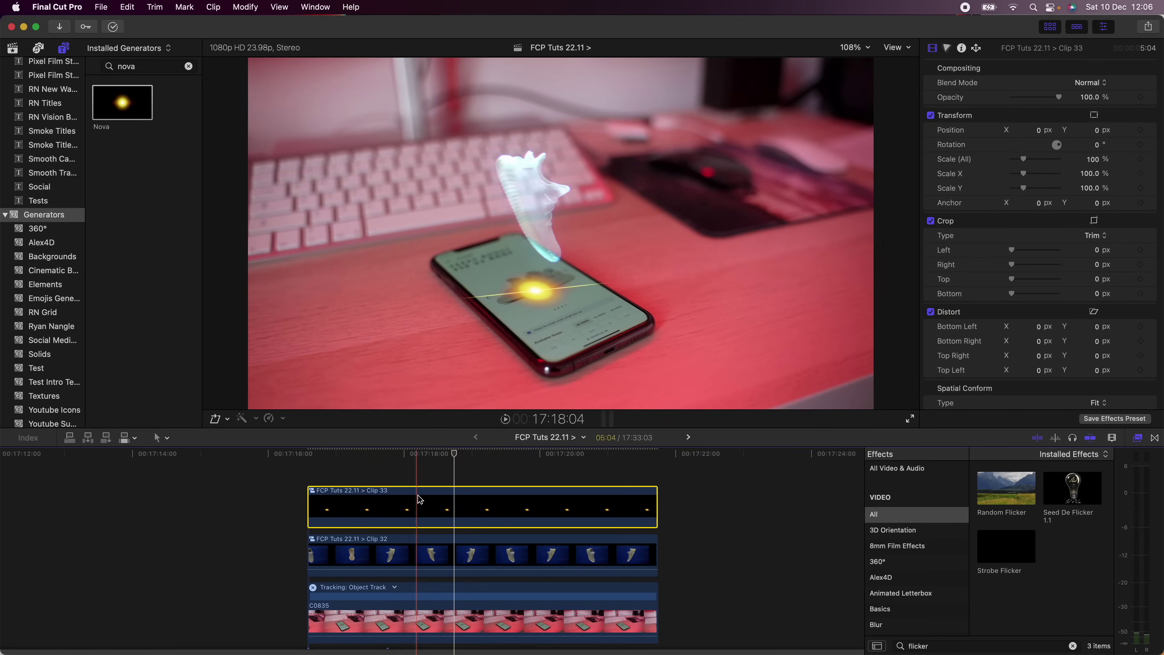
Attach the Nova compound clip to the existing object tracker of clip C0835 and scrub the timeline to check that it follows the phone
{"action": "left_click", "coordinate": [228, 418]}
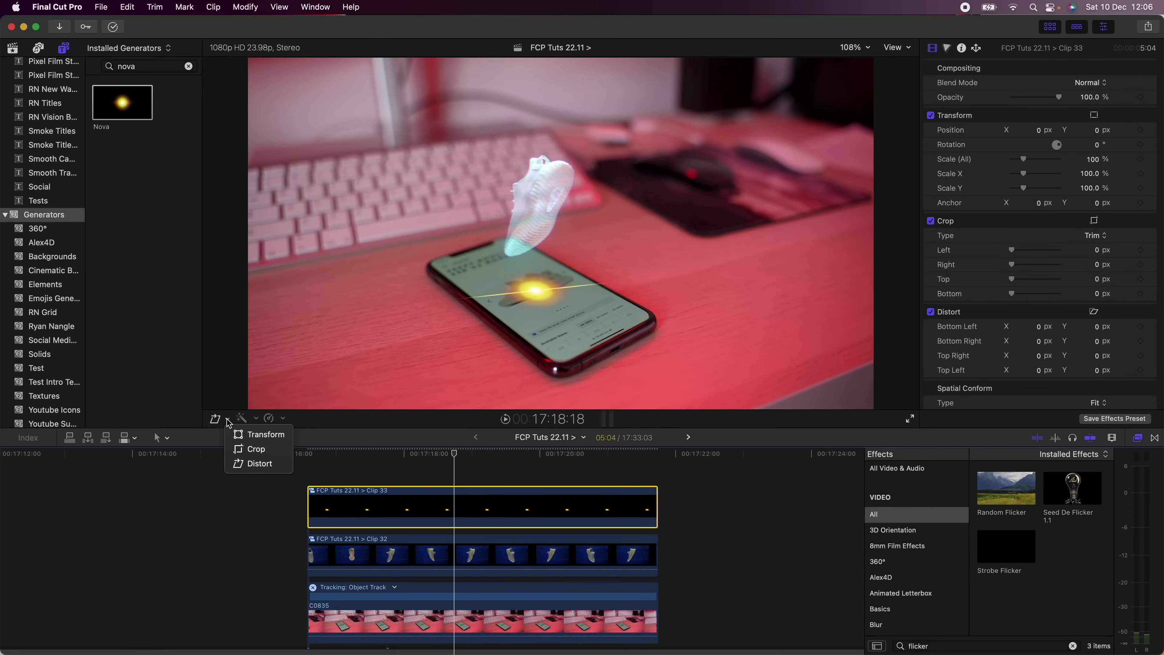
{"action": "left_click", "coordinate": [261, 436]}
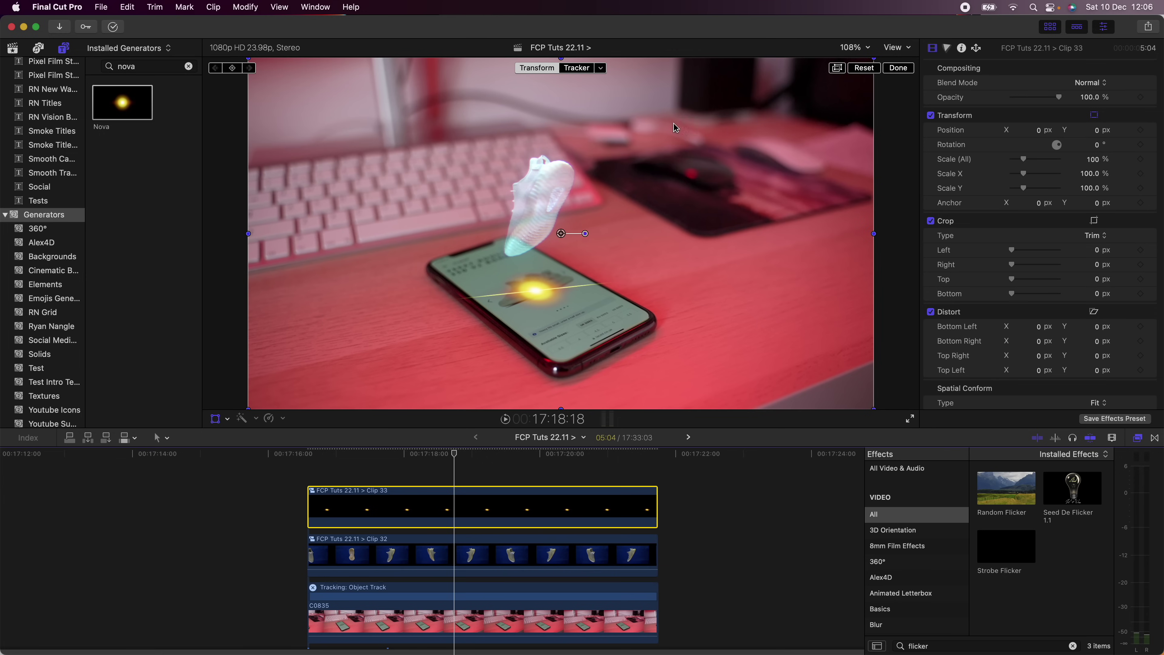
{"action": "left_click", "coordinate": [601, 69]}
{"action": "left_click", "coordinate": [596, 96]}
{"action": "left_click", "coordinate": [605, 112]}
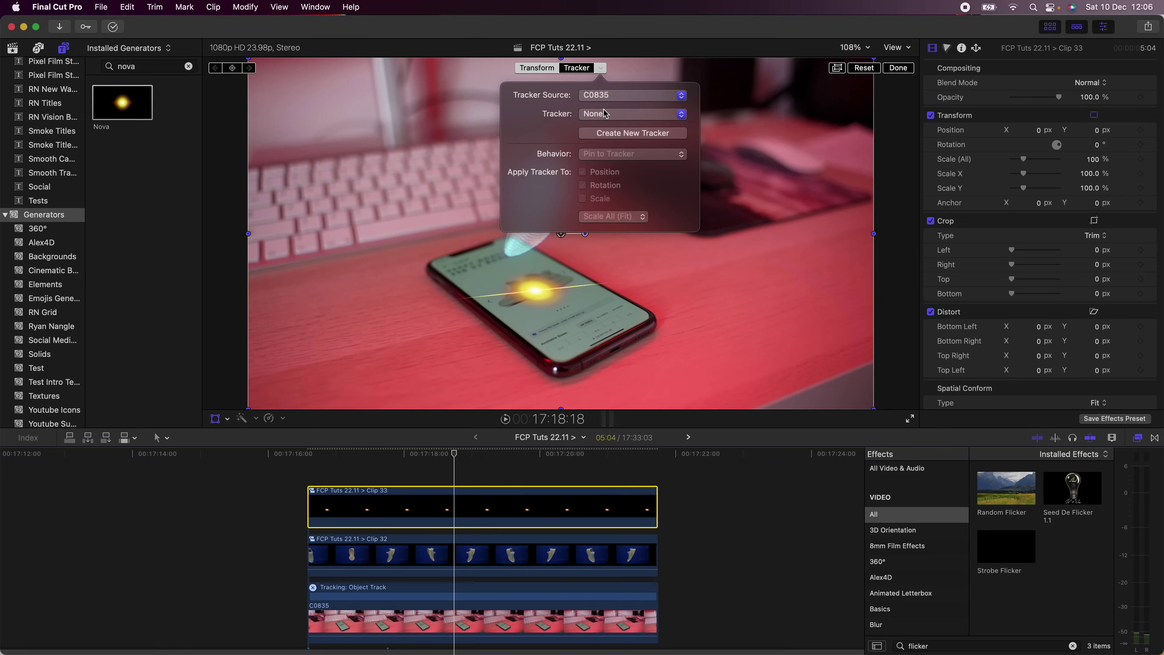
{"action": "left_click", "coordinate": [608, 114]}
{"action": "left_click", "coordinate": [613, 129]}
{"action": "left_click", "coordinate": [613, 133]}
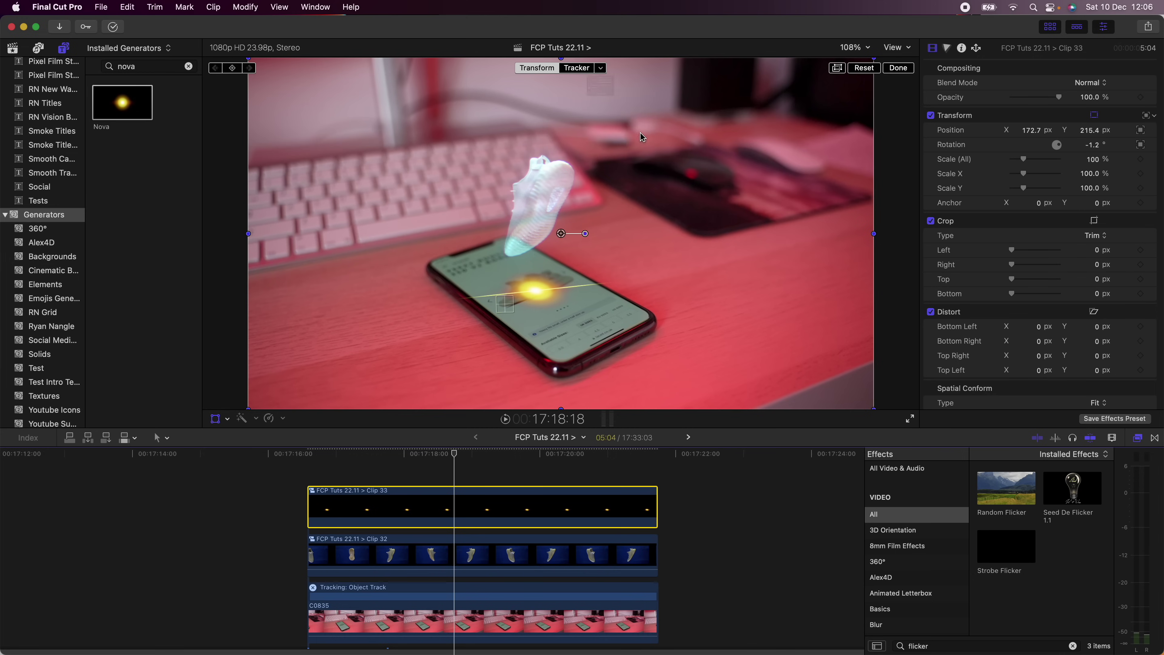
{"action": "left_click", "coordinate": [899, 68]}
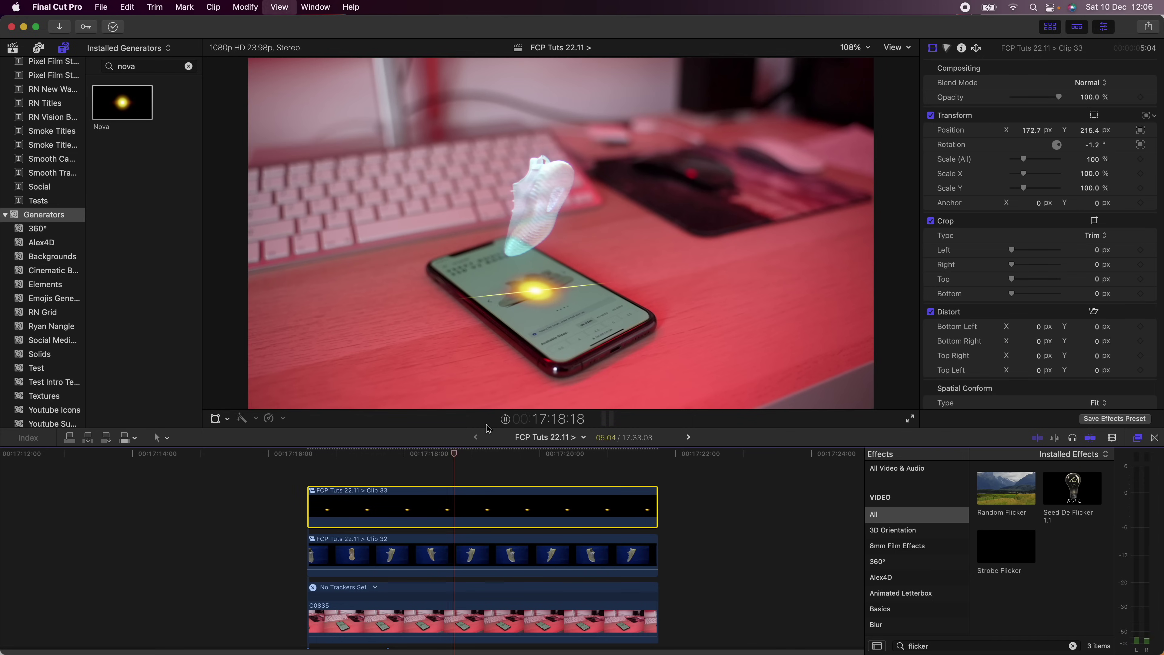
{"action": "left_click", "coordinate": [355, 459]}
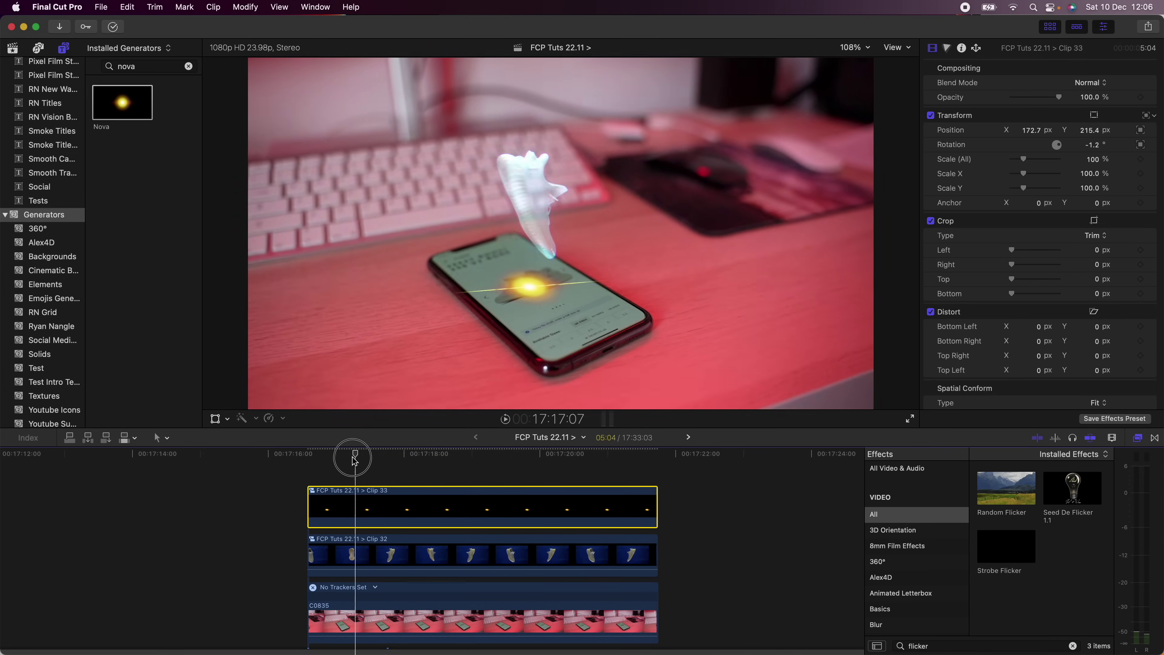
{"action": "left_click_drag", "start_coordinate": [354, 459], "coordinate": [461, 468]}
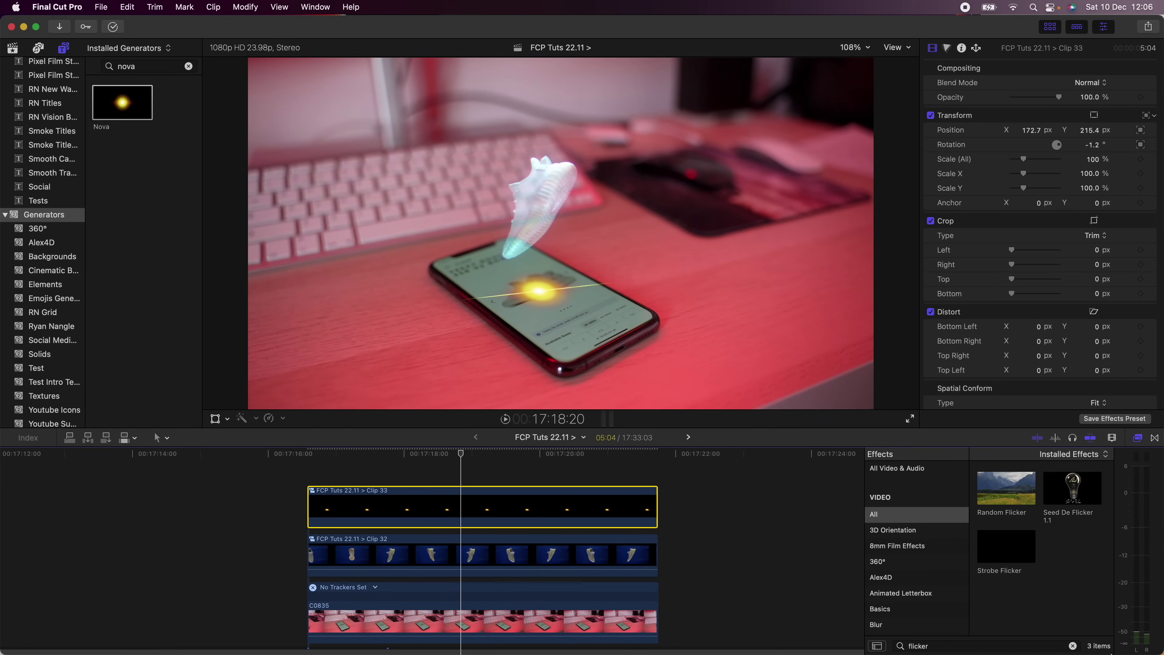
Clear the effects search and apply the Gaussian effect from the Blur category to the Nova compound clip
{"action": "left_click", "coordinate": [1073, 647]}
{"action": "scroll", "coordinate": [902, 521], "scroll_direction": "down", "scroll_amount": 5}
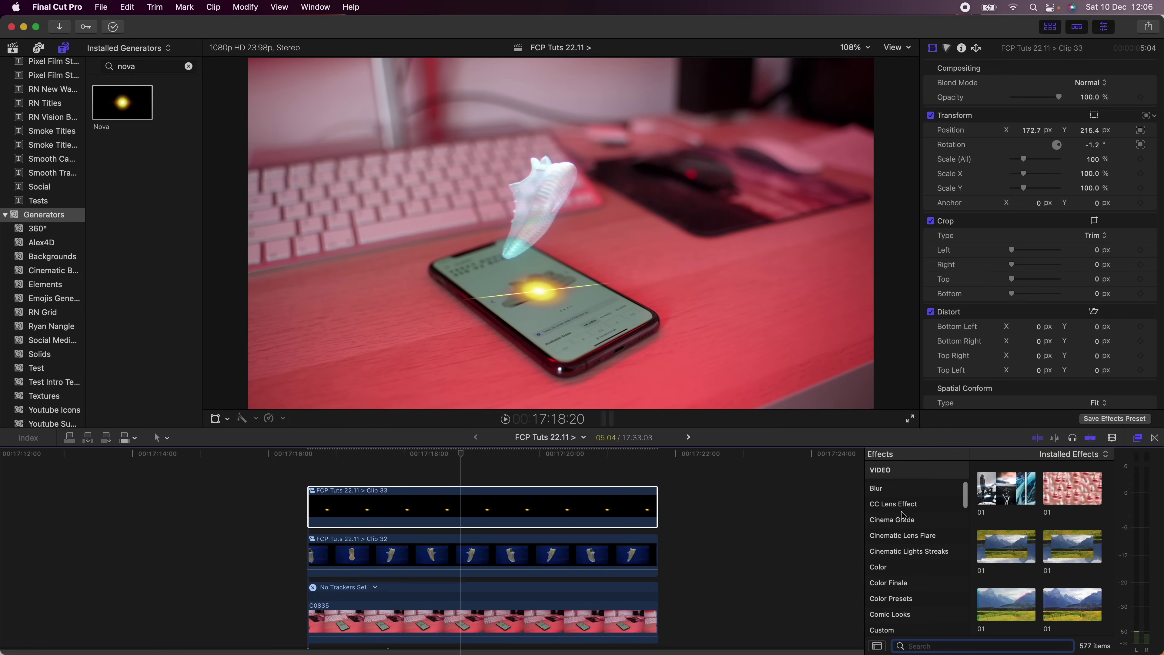
{"action": "left_click", "coordinate": [901, 532]}
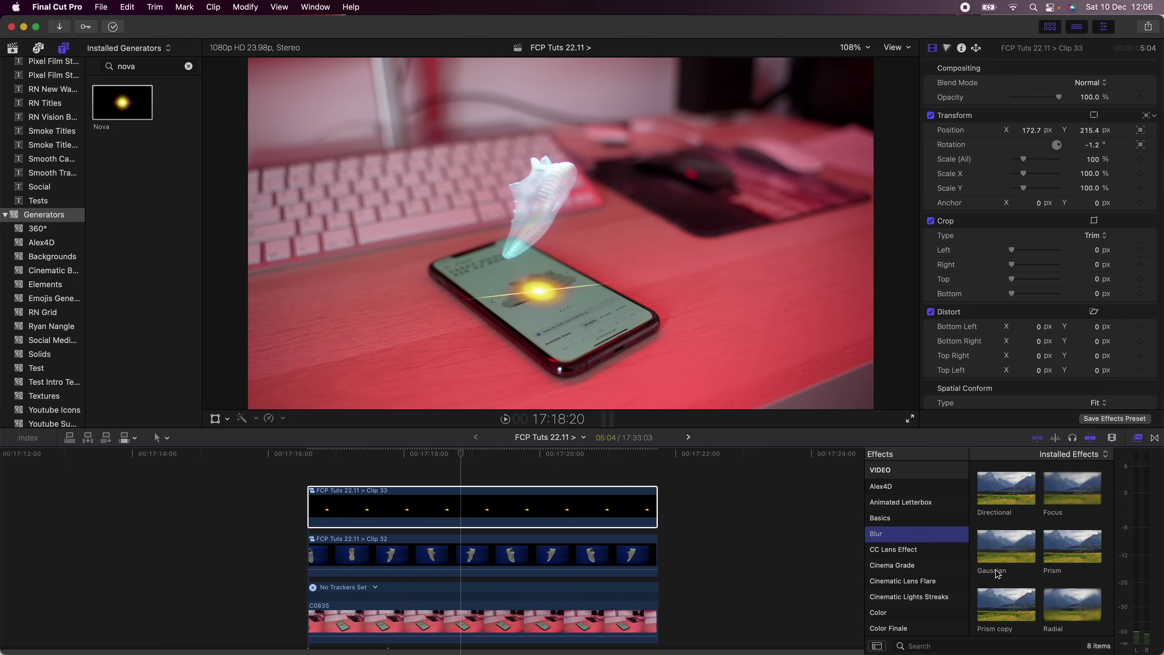
{"action": "left_click_drag", "start_coordinate": [998, 574], "coordinate": [509, 504]}
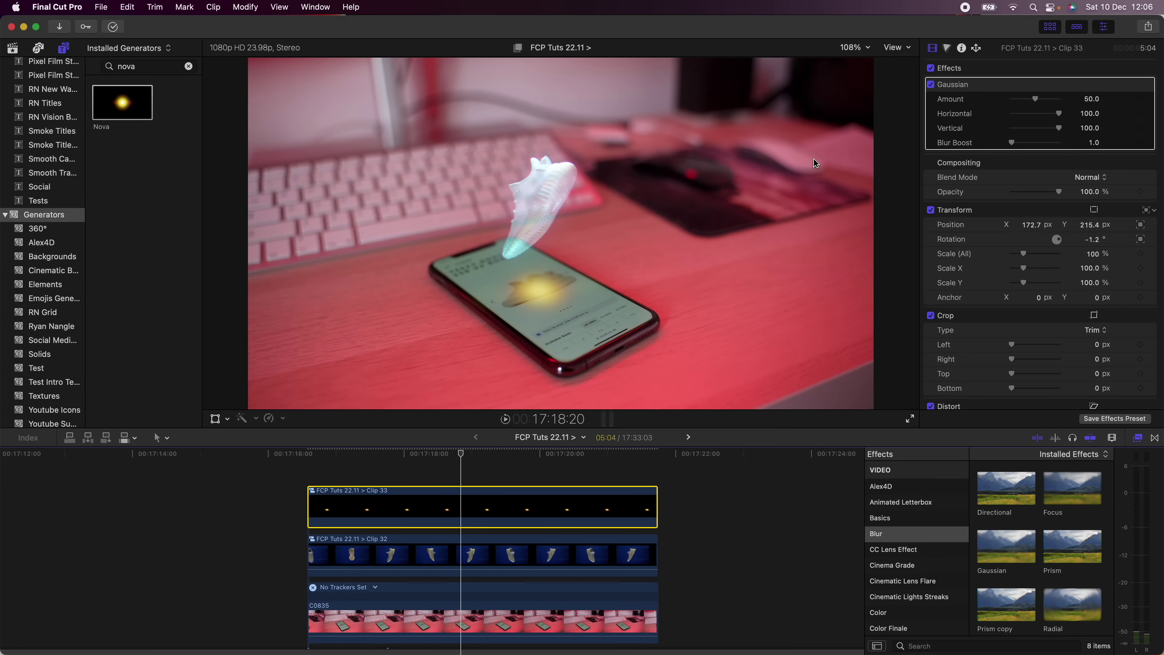
Add the Zoom blur to the Nova compound clip, with its center at about X -0.07, Y -0.25 px and an amount of about 313.2
{"action": "scroll", "coordinate": [1064, 512], "scroll_direction": "down", "scroll_amount": 2}
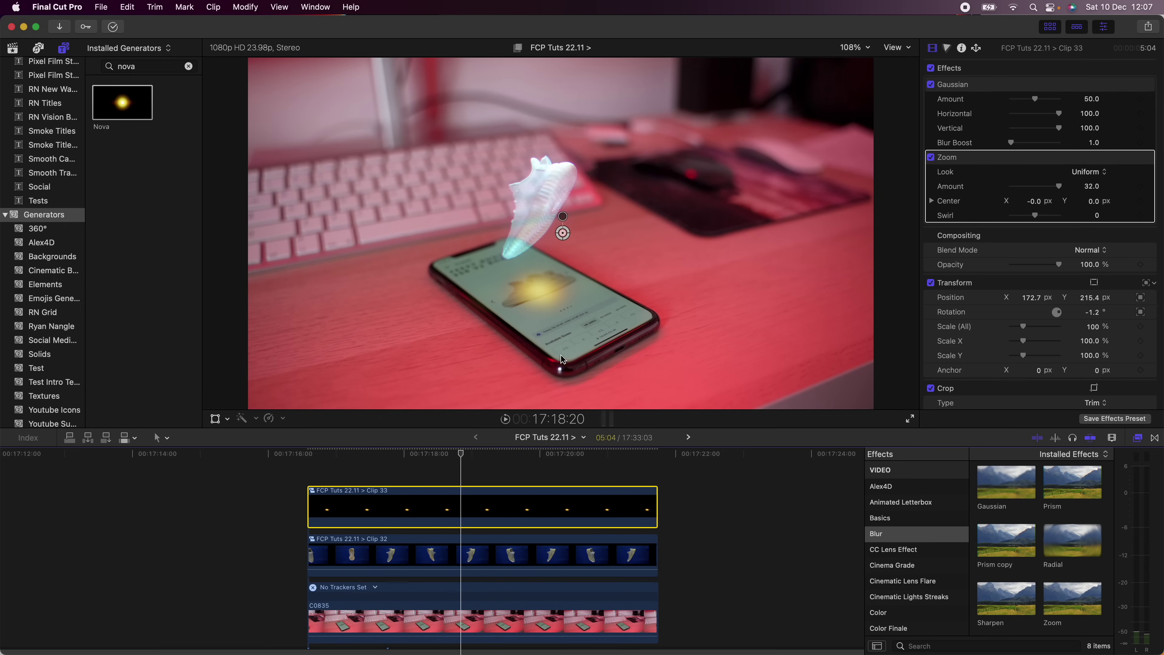
{"action": "left_click_drag", "start_coordinate": [568, 235], "coordinate": [541, 271]}
{"action": "left_click_drag", "start_coordinate": [541, 312], "coordinate": [546, 314]}
Add a Color Board to the Nova compound clip, raising the highlights exposure and setting the global color to 33° at -100%
{"action": "left_click", "coordinate": [409, 522]}
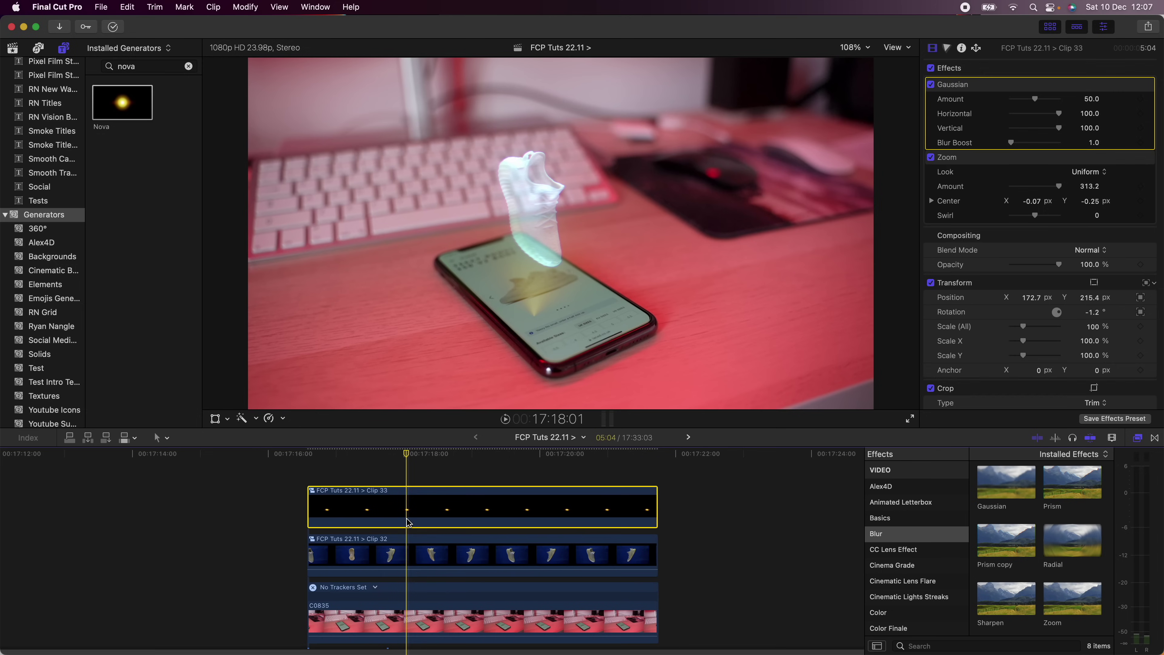
{"action": "key", "text": "super+6"}
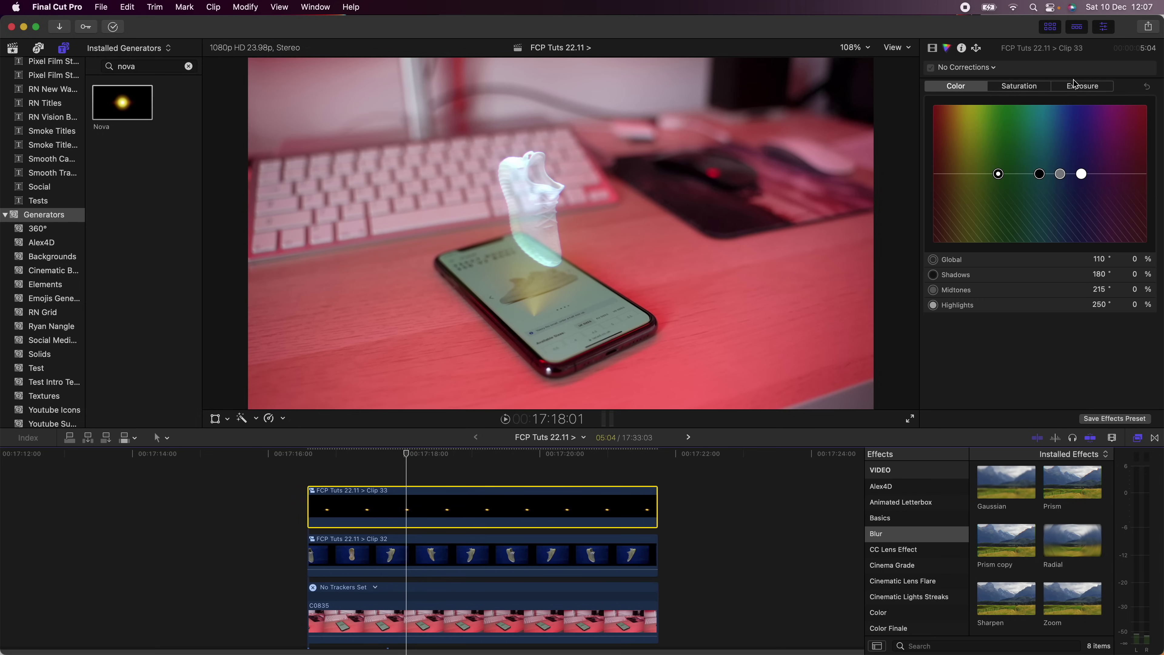
{"action": "left_click", "coordinate": [1080, 86]}
{"action": "left_click_drag", "start_coordinate": [1115, 174], "coordinate": [1121, 106]}
{"action": "left_click", "coordinate": [956, 86]}
{"action": "left_click_drag", "start_coordinate": [998, 173], "coordinate": [952, 260]}
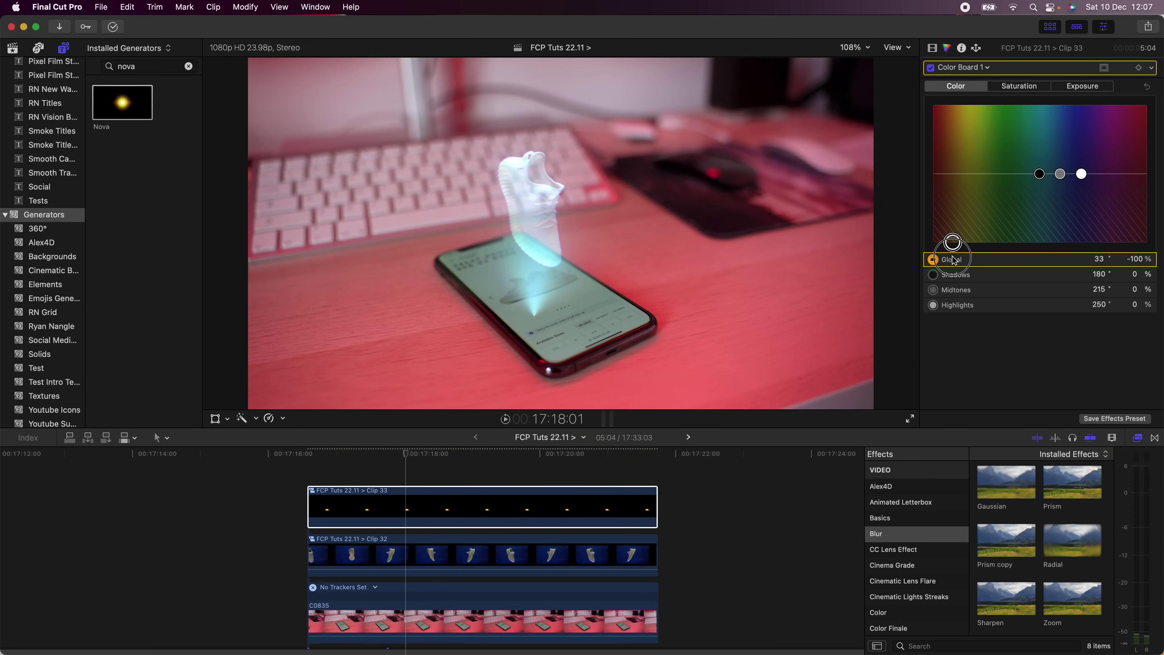
Brighten the cyan glow by raising its midtones exposure slightly and its global exposure more strongly
{"action": "left_click", "coordinate": [1082, 87]}
{"action": "mouse_move", "coordinate": [1053, 173]}
{"action": "left_mouse_down"}
{"action": "mouse_move", "coordinate": [1049, 243]}
{"action": "mouse_move", "coordinate": [1052, 171]}
{"action": "left_mouse_up"}
{"action": "left_click_drag", "start_coordinate": [945, 173], "coordinate": [946, 147]}
Select the glow's Zoom blur and move its center slightly upward over the phone screen
{"action": "left_click", "coordinate": [932, 48]}
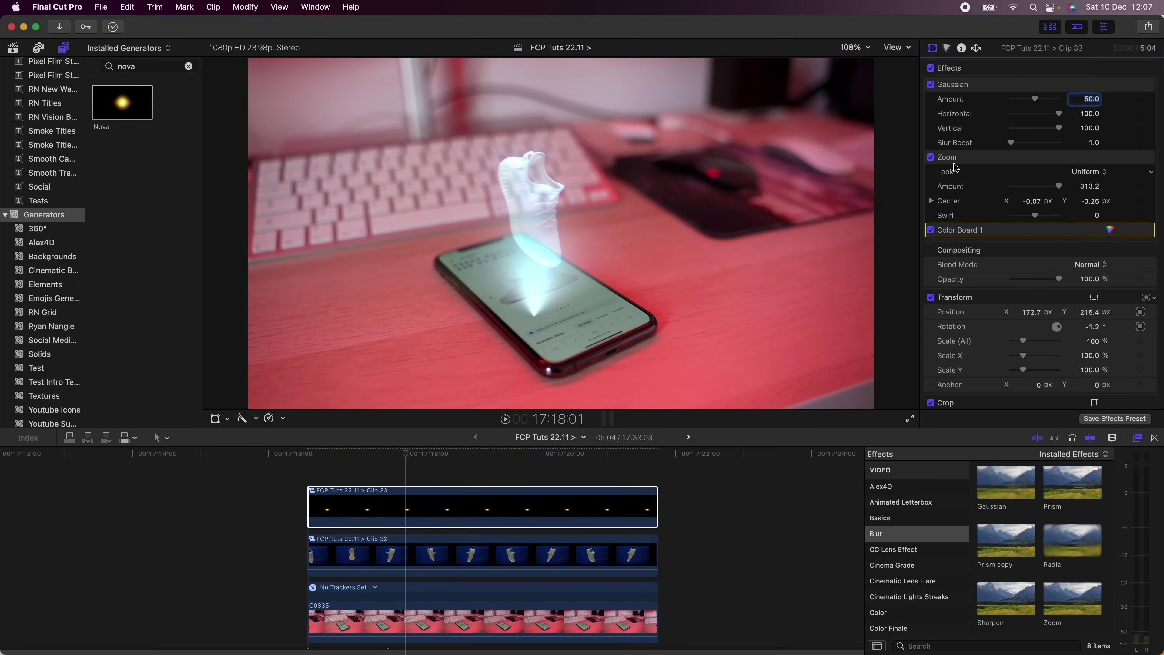
{"action": "left_click", "coordinate": [955, 160]}
{"action": "left_click_drag", "start_coordinate": [538, 317], "coordinate": [540, 292]}
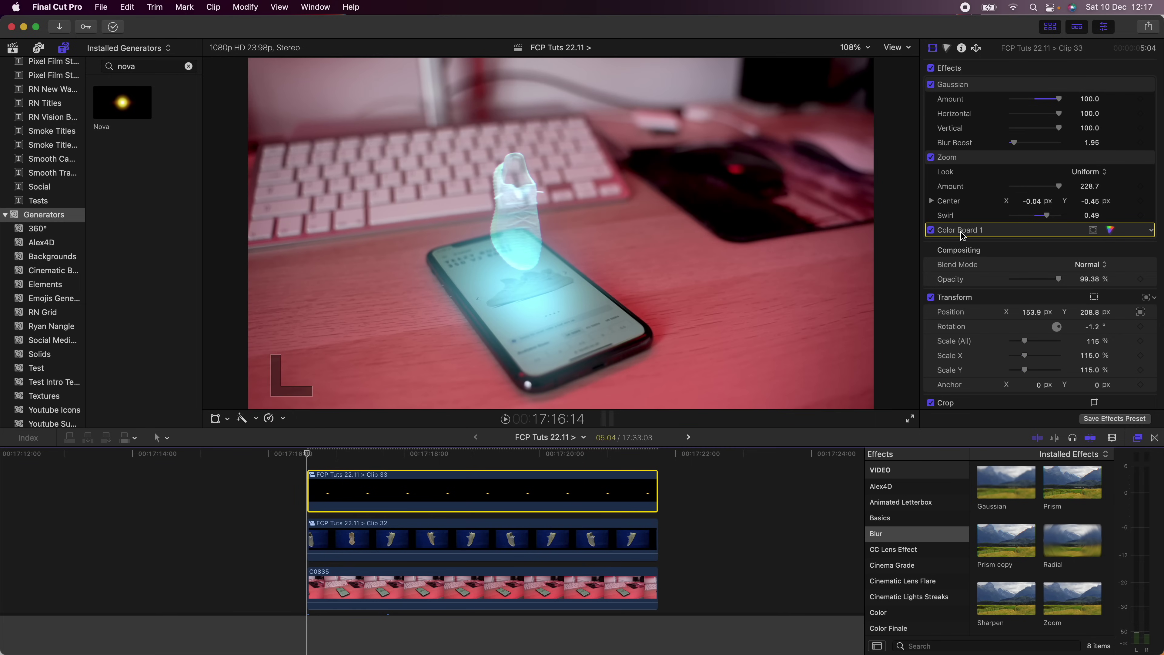
Toggle the glow's Color Board 1 off and on to compare, and scrub through the clips to check the hologram
{"action": "left_click", "coordinate": [930, 230]}
{"action": "left_click", "coordinate": [930, 229]}
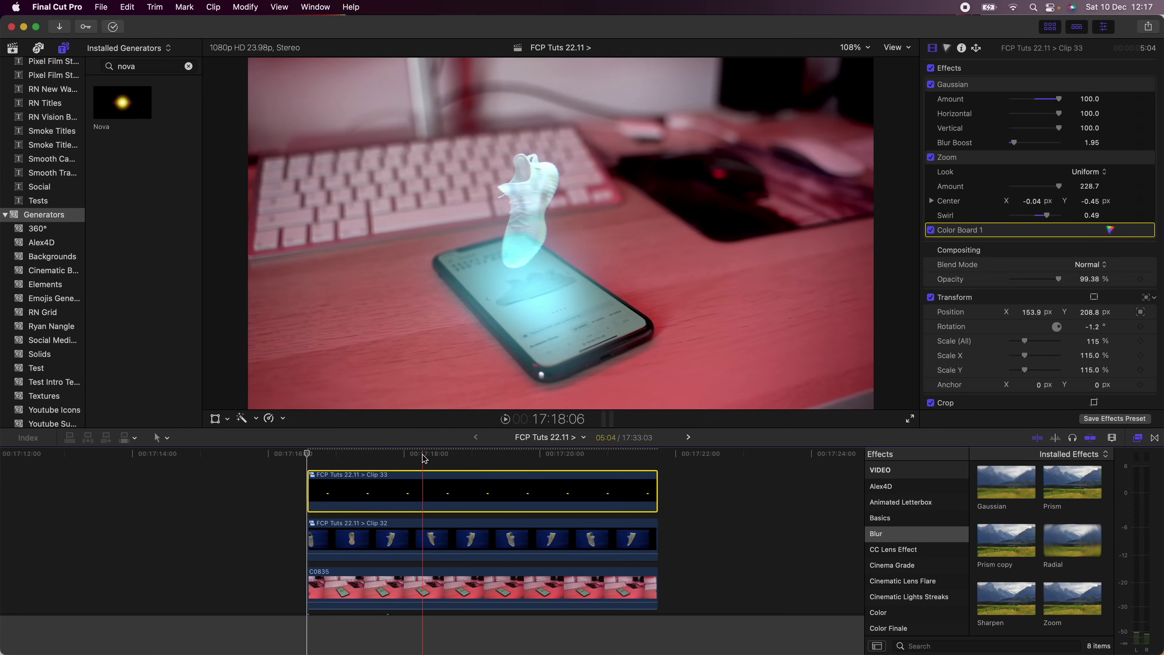
{"action": "left_click_drag", "start_coordinate": [431, 458], "coordinate": [404, 458]}
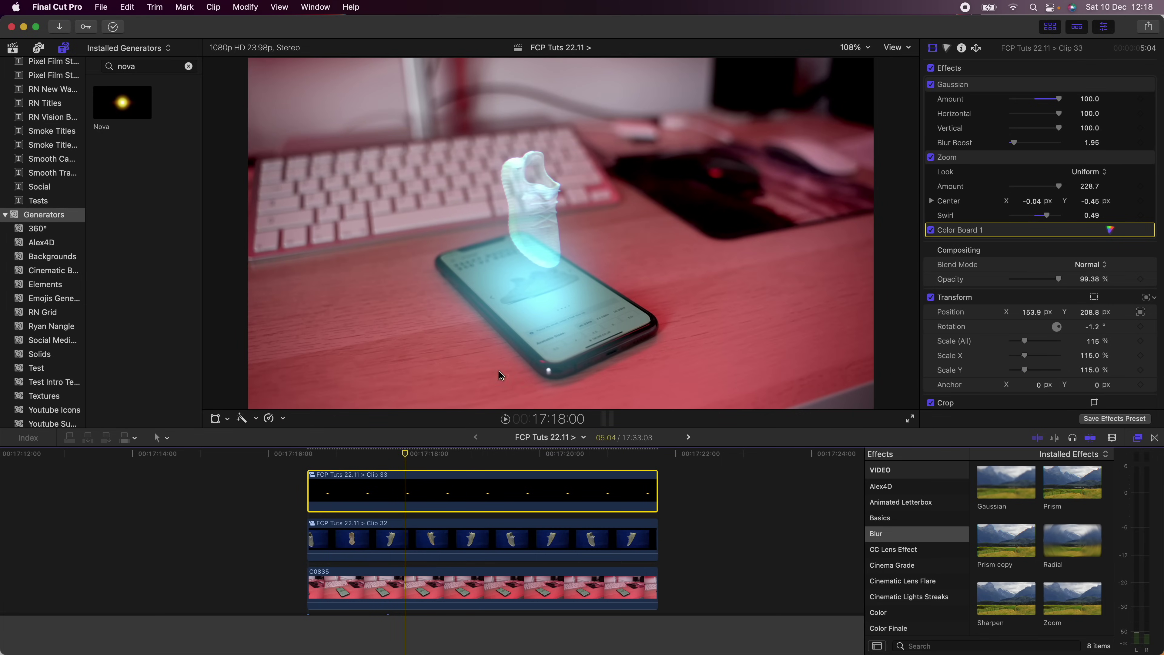
{"action": "left_click", "coordinate": [410, 457]}
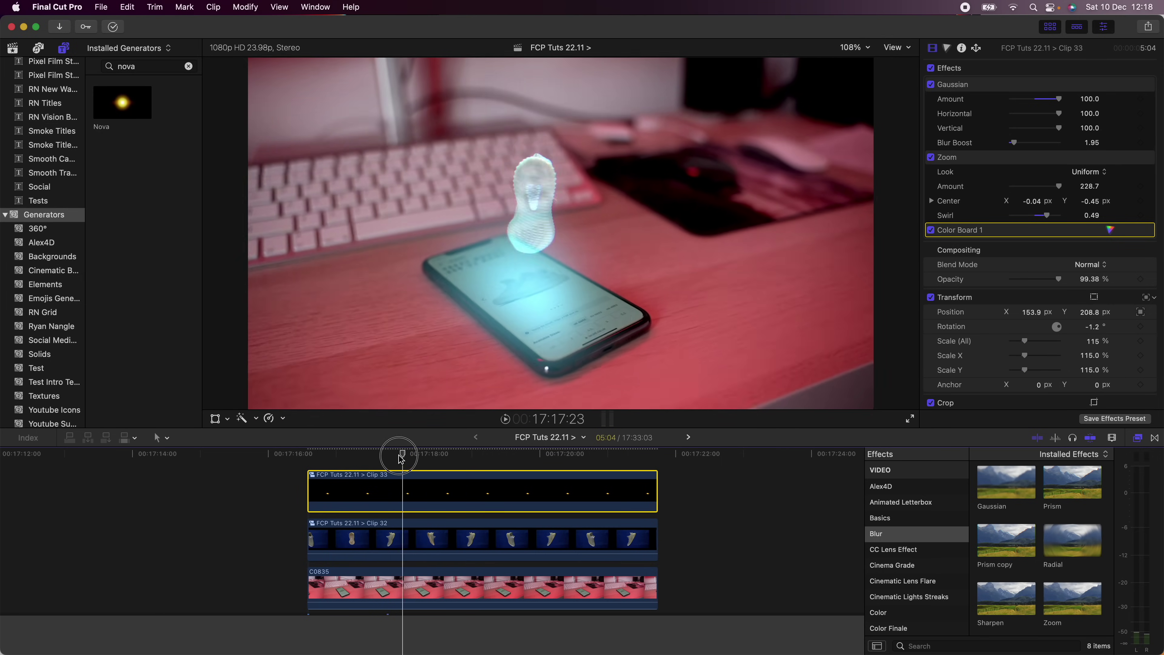